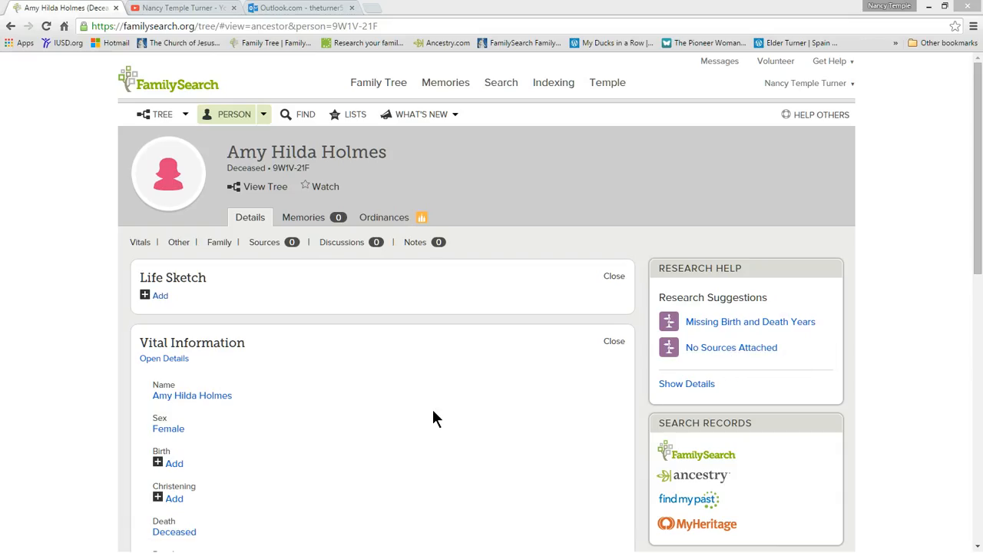
Review the ancestor's vital information and family members for missing dates, parents and sources.
scroll(436, 418, "down", 4)
scroll(421, 431, "down", 2)
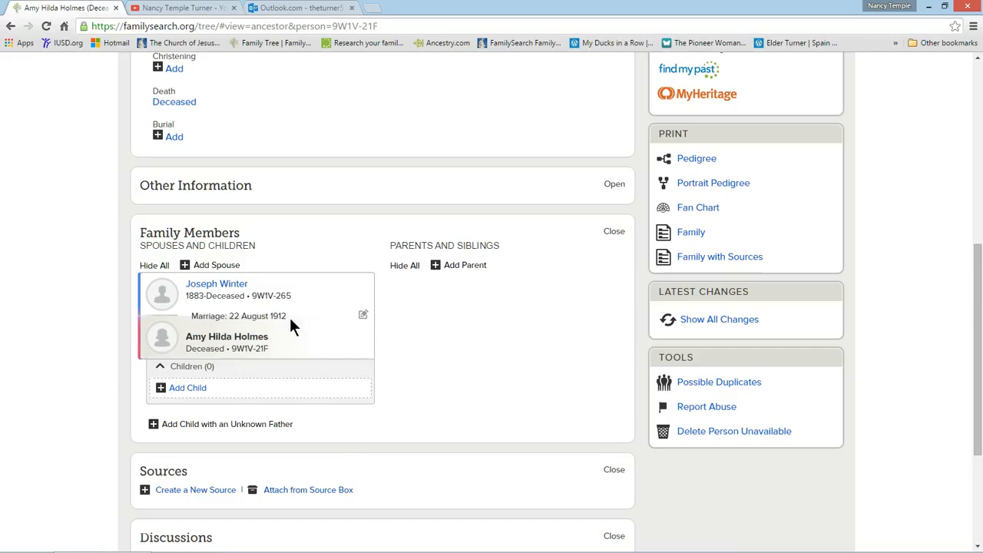
mouse_move(290, 317)
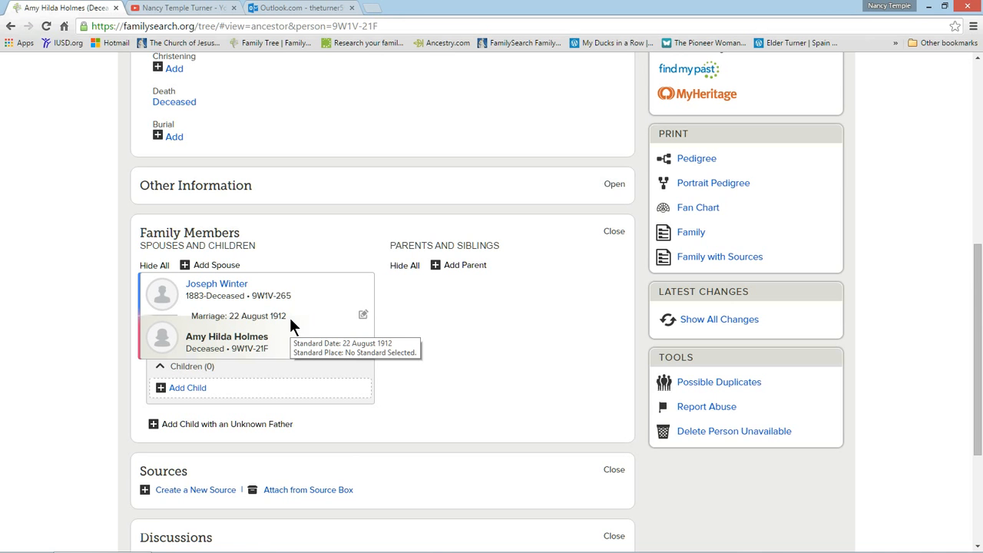
scroll(516, 343, "up", 6)
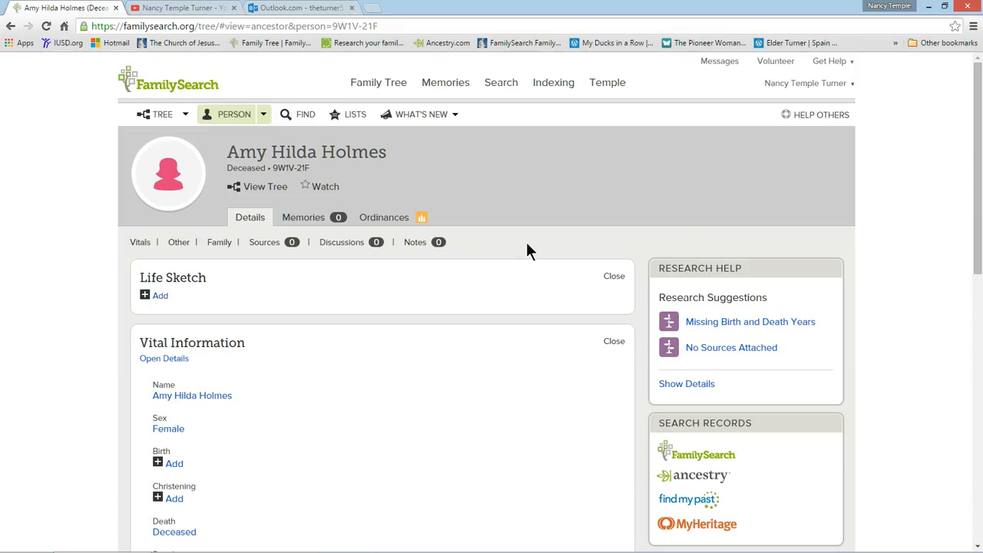
scroll(71, 407, "down", 4)
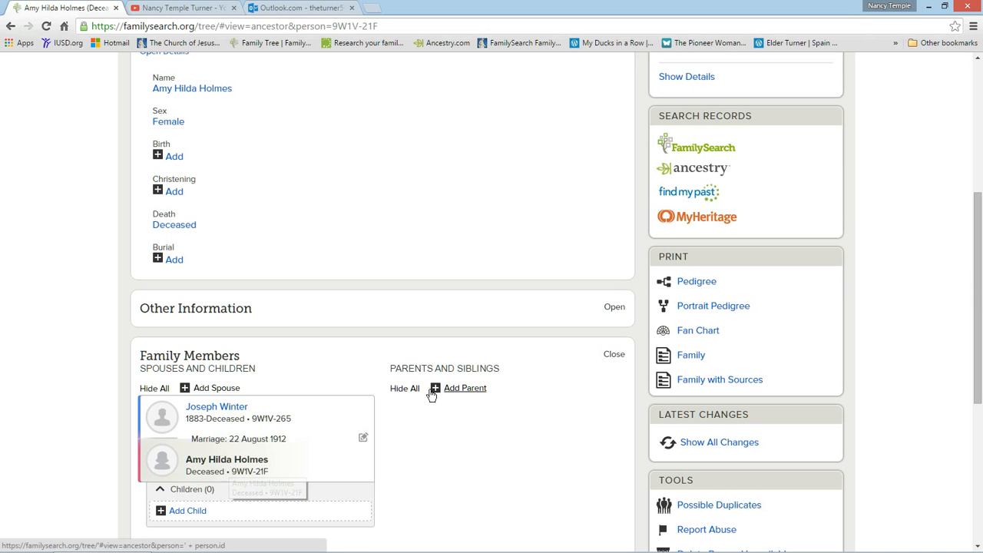
left_click(229, 461)
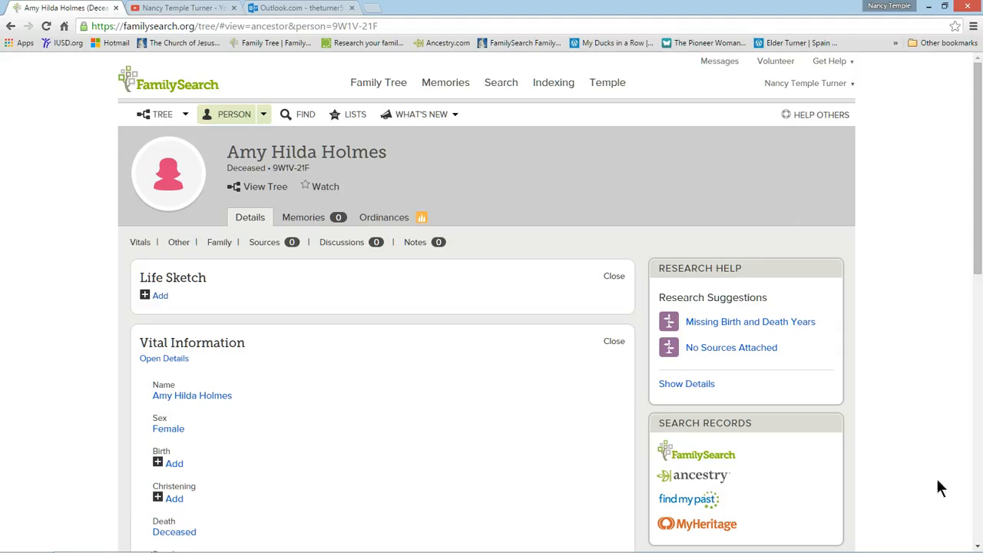
Search the FamilySearch historical records for the ancestor and preview the England and Wales Census, 1911 result.
left_click(704, 459)
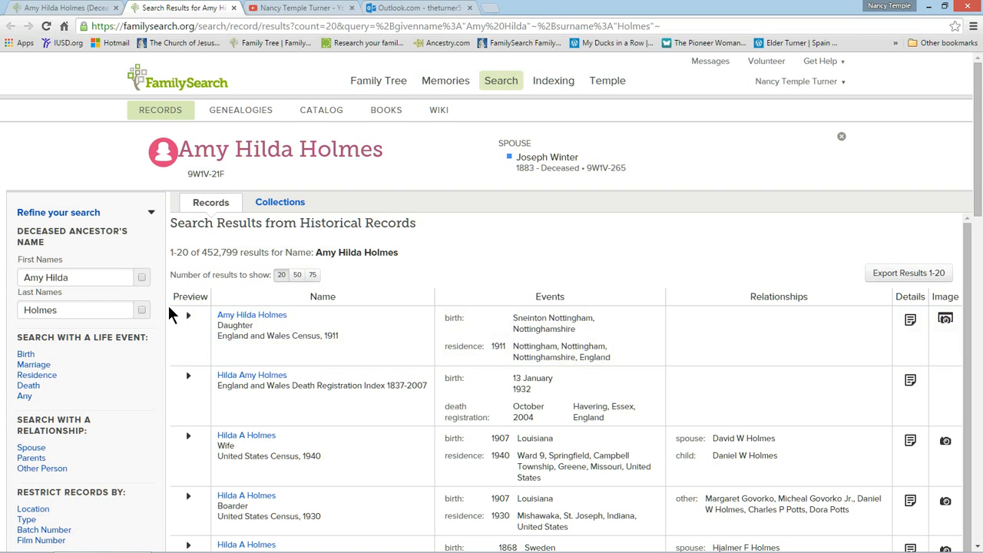
left_click(190, 318)
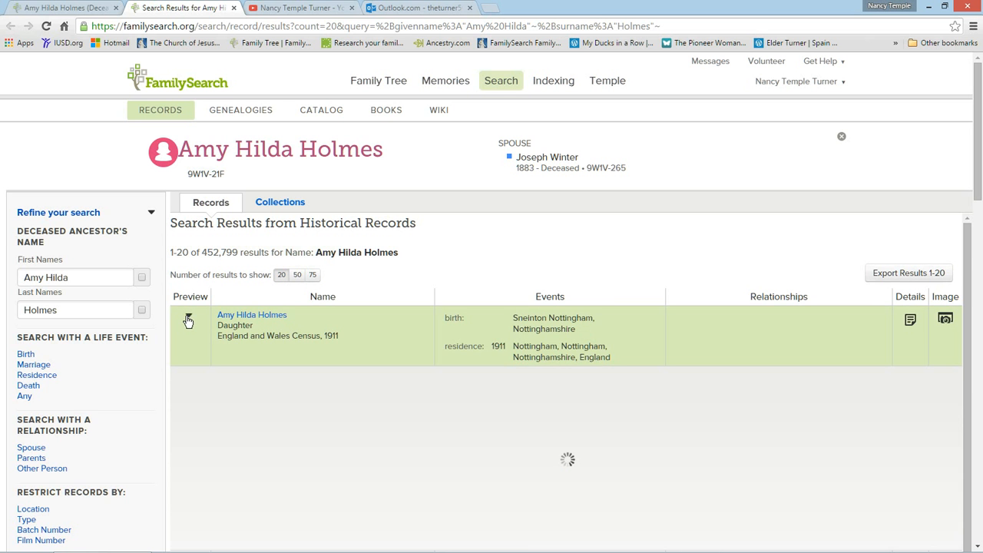
scroll(489, 386, "down", 2)
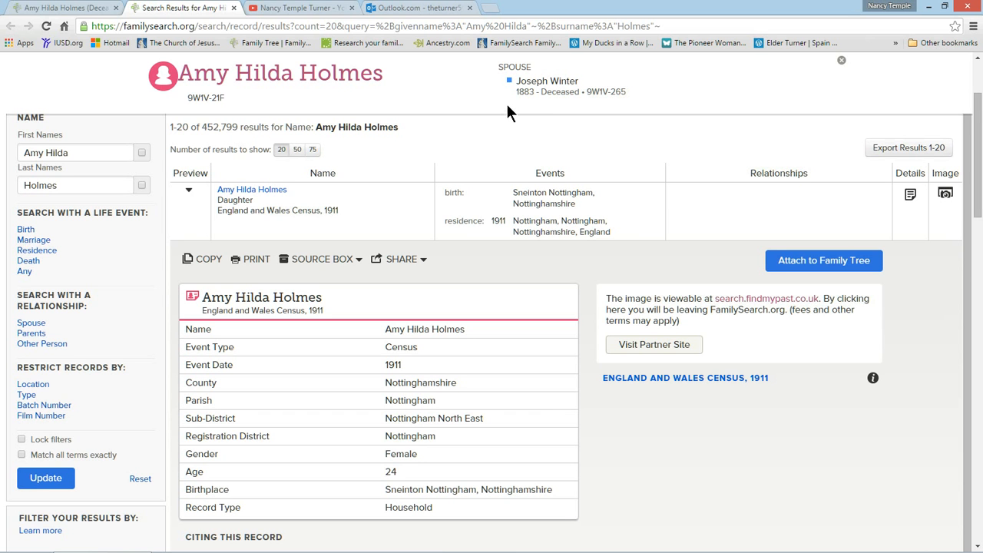
Open the 1911 census image on the partner site and enlarge the household entries to read them.
left_click(667, 352)
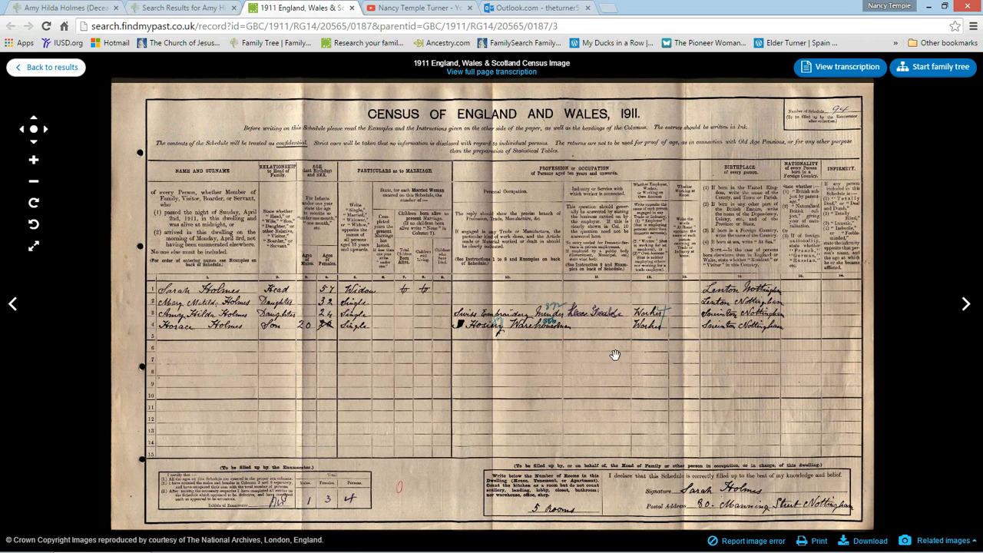
scroll(553, 373, "up", 3)
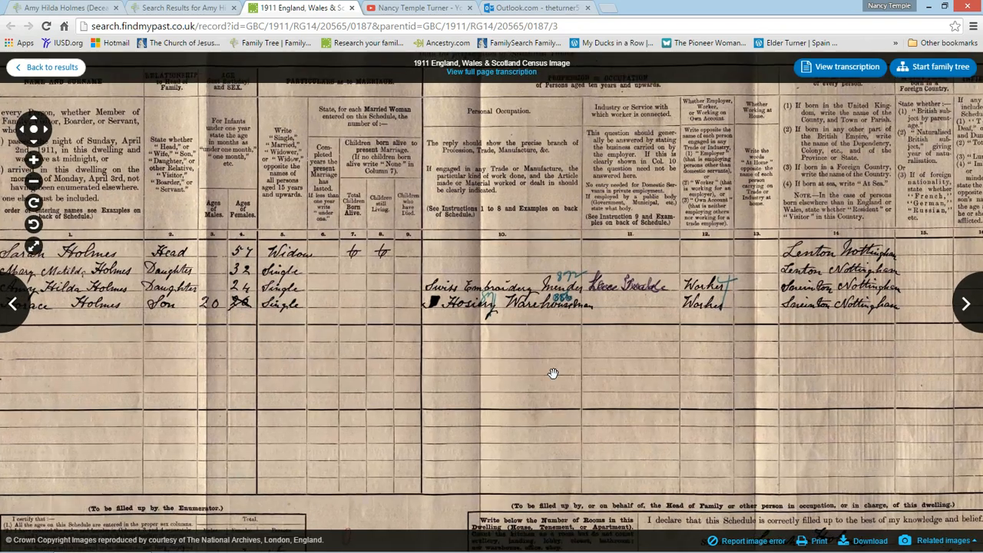
left_click_drag(480, 394, 536, 402)
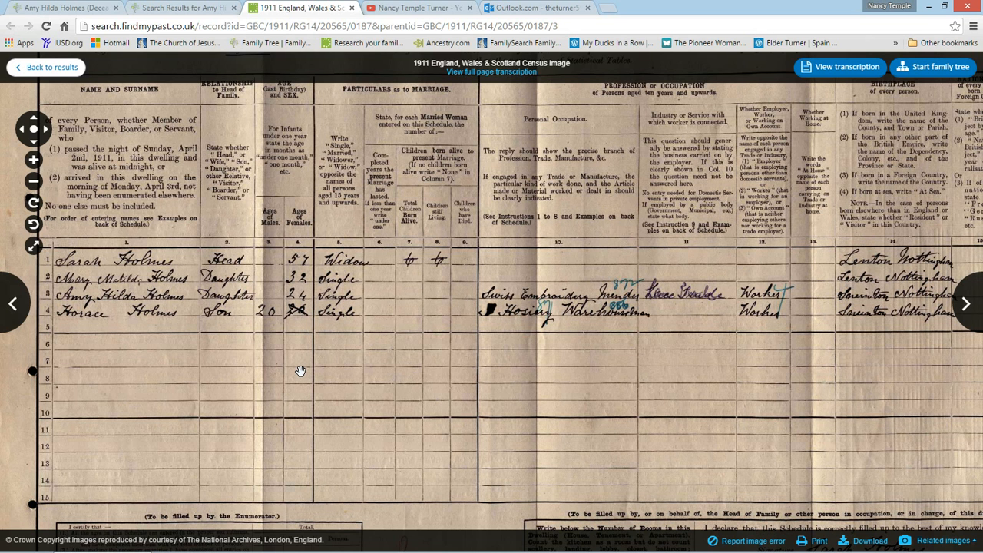
left_click_drag(556, 390, 550, 388)
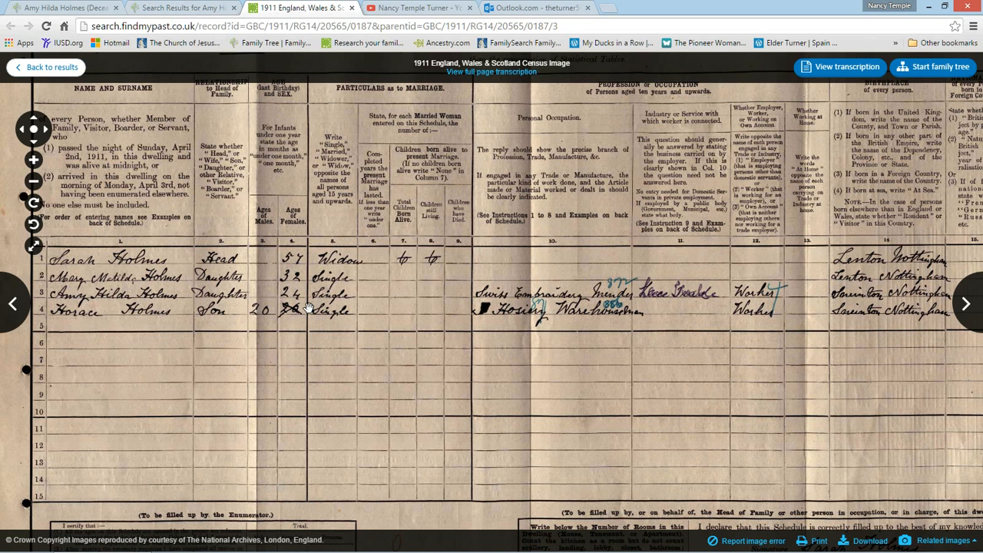
Attach the 1911 census record to the ancestor in Family Tree, adding its birth and 1911 residence information.
left_click(193, 10)
left_click(803, 262)
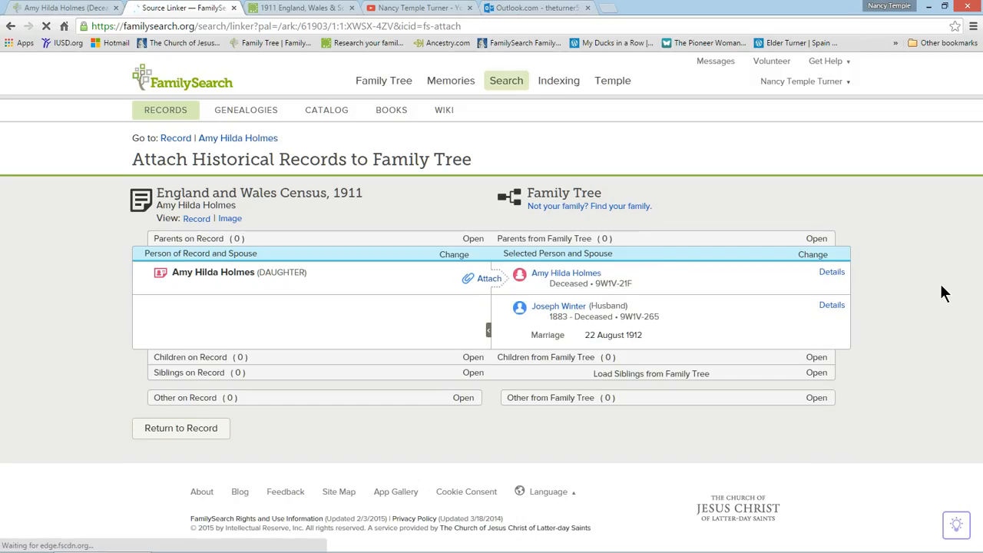
left_click(490, 279)
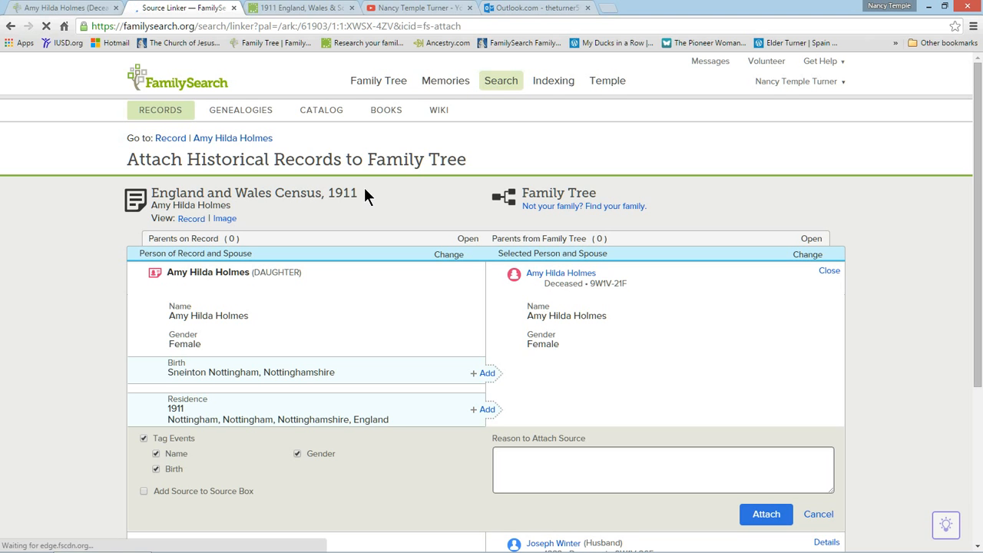
scroll(428, 326, "down", 2)
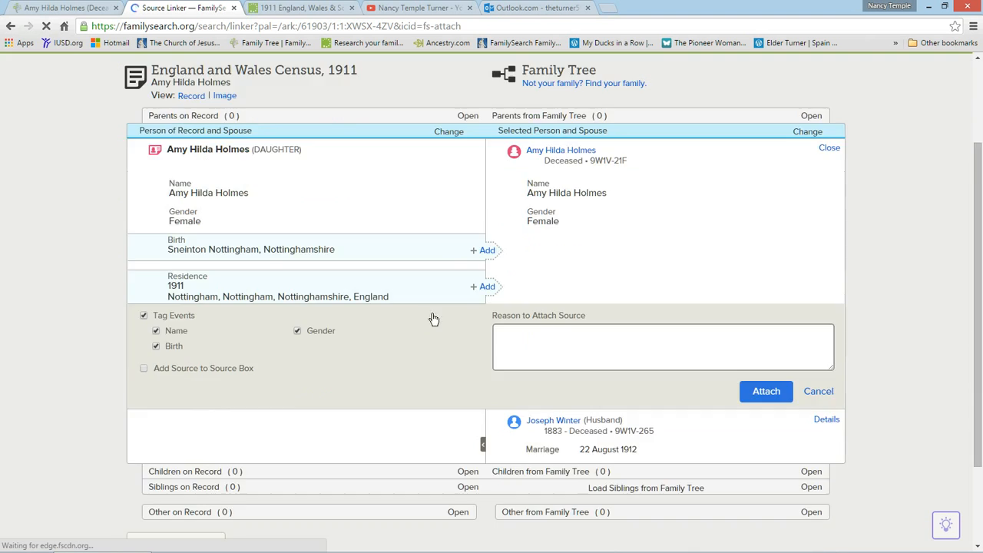
left_click(487, 251)
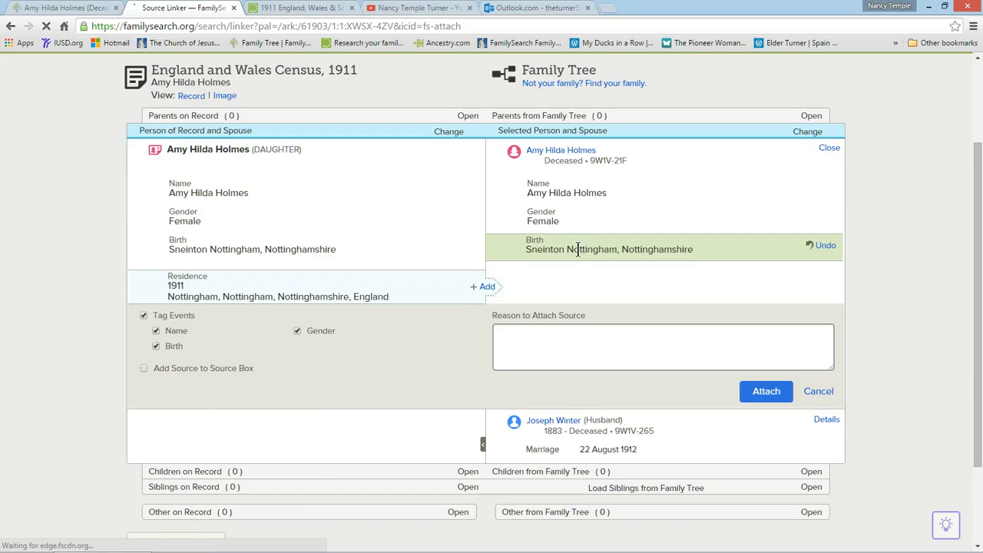
left_click(487, 287)
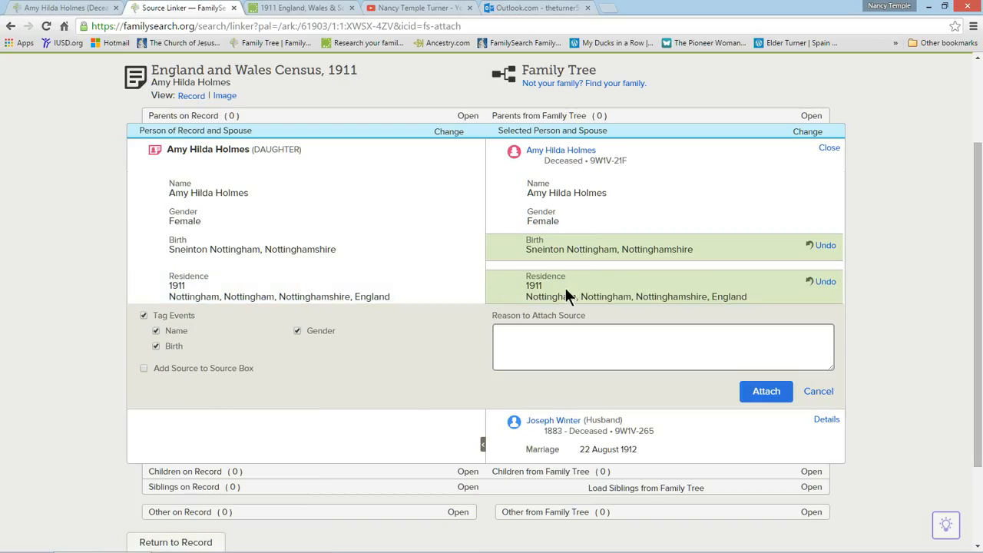
left_click(769, 395)
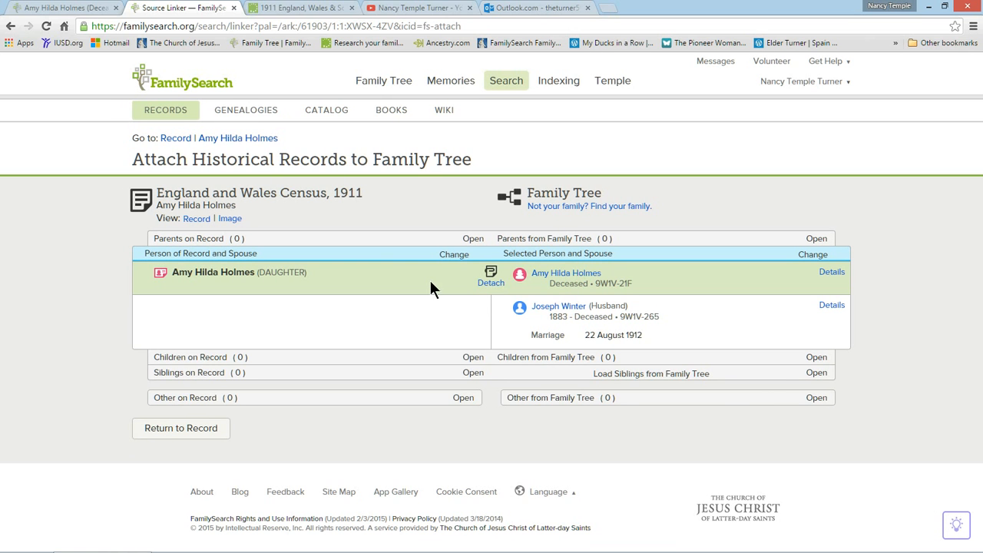
Close the census record page, return to the ancestor's person page and reload it.
left_click(175, 139)
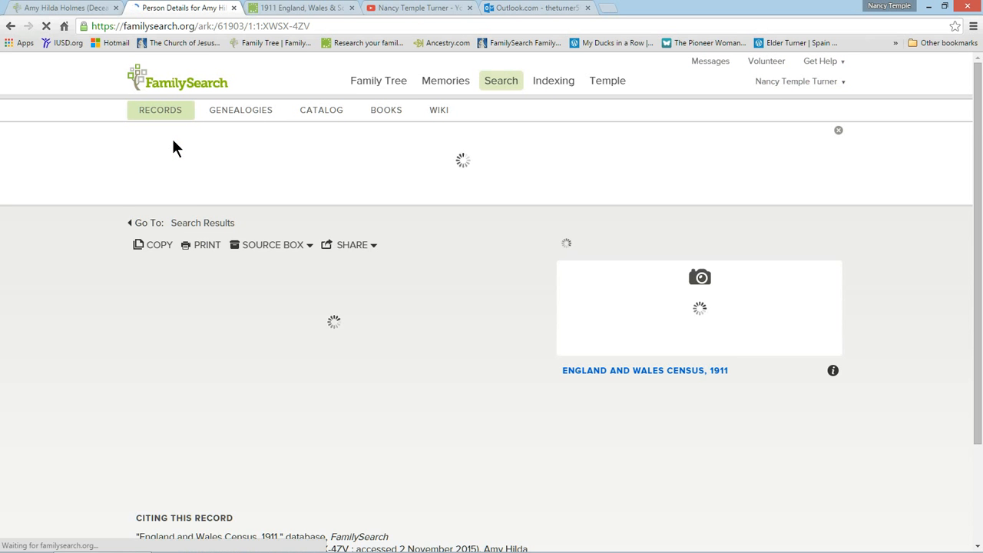
left_click(235, 9)
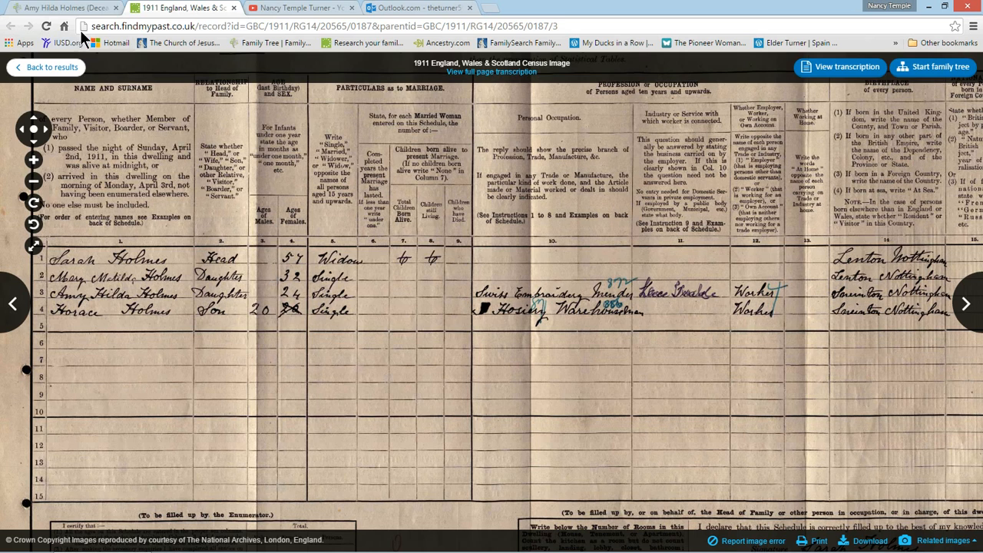
left_click(67, 10)
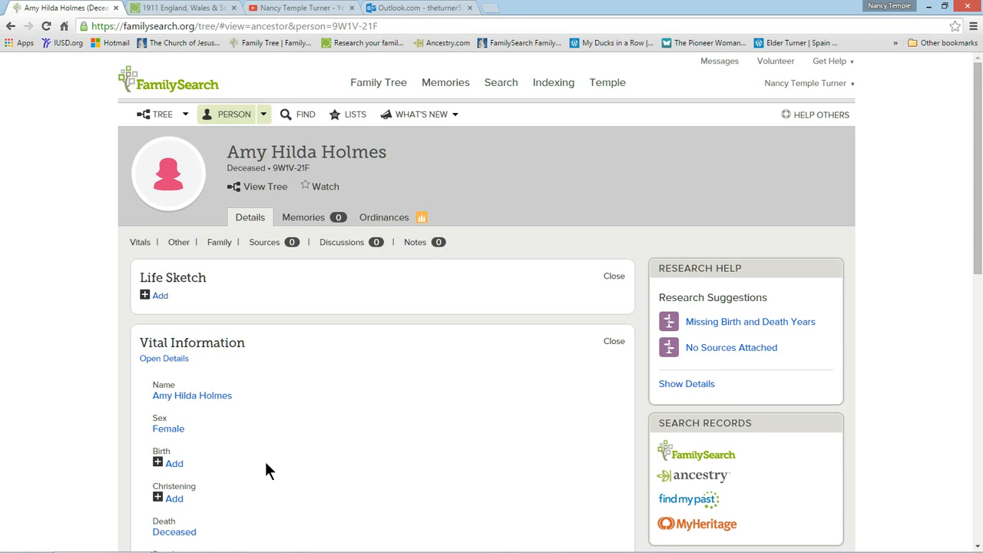
scroll(91, 152, "down", 1)
scroll(225, 212, "up", 1)
left_click(46, 27)
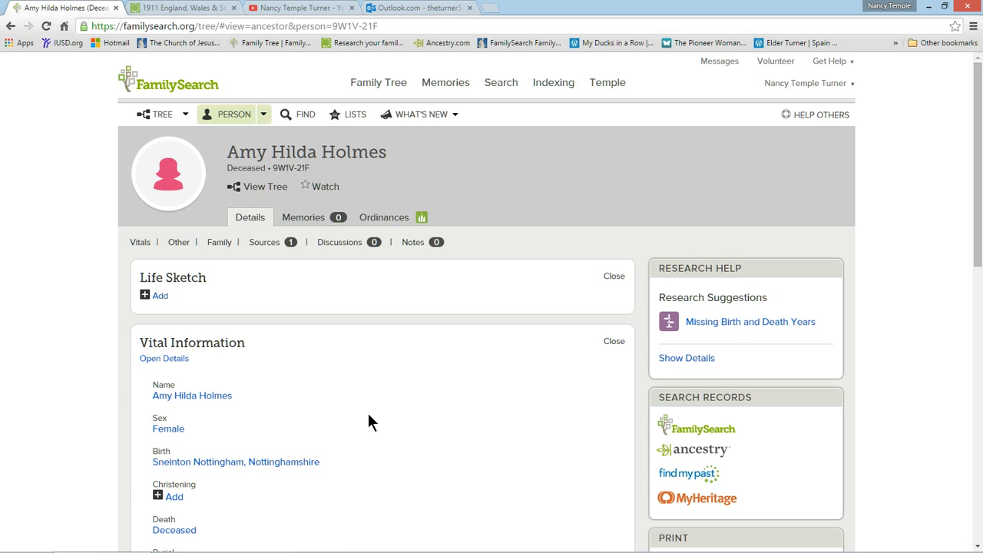
Open the ancestor's birth details and compare them with the 1911 census image.
scroll(368, 415, "down", 2)
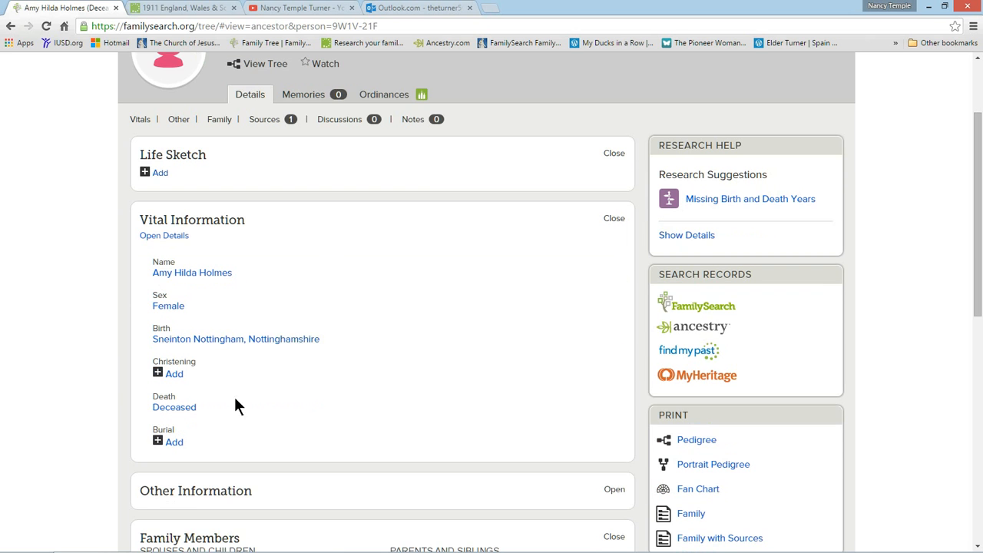
mouse_move(172, 344)
left_click(172, 344)
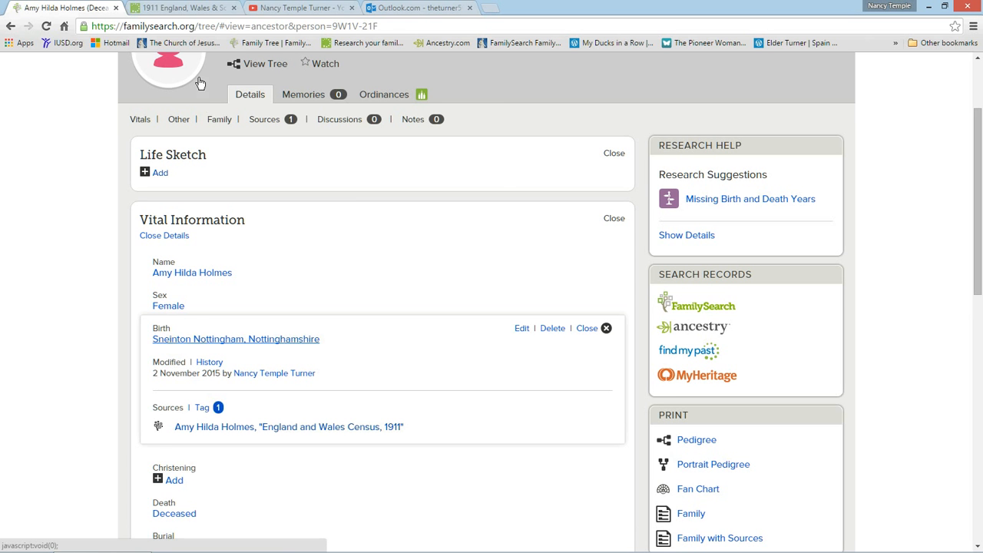
left_click(188, 9)
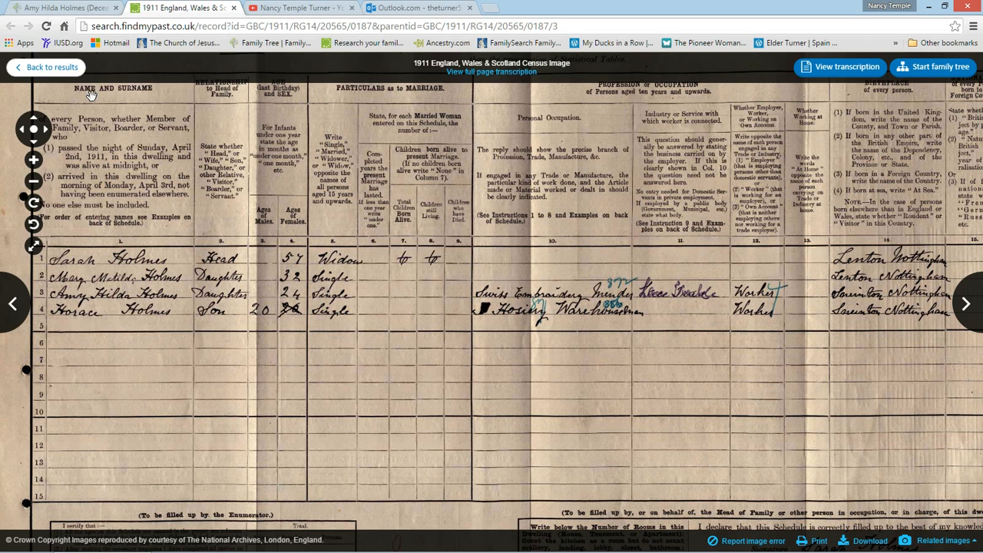
left_click(52, 9)
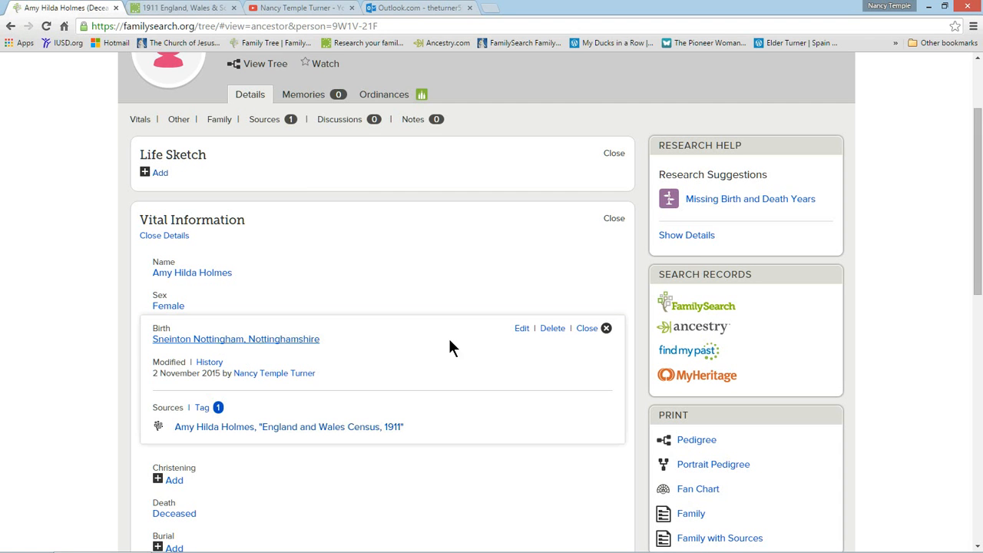
mouse_move(289, 344)
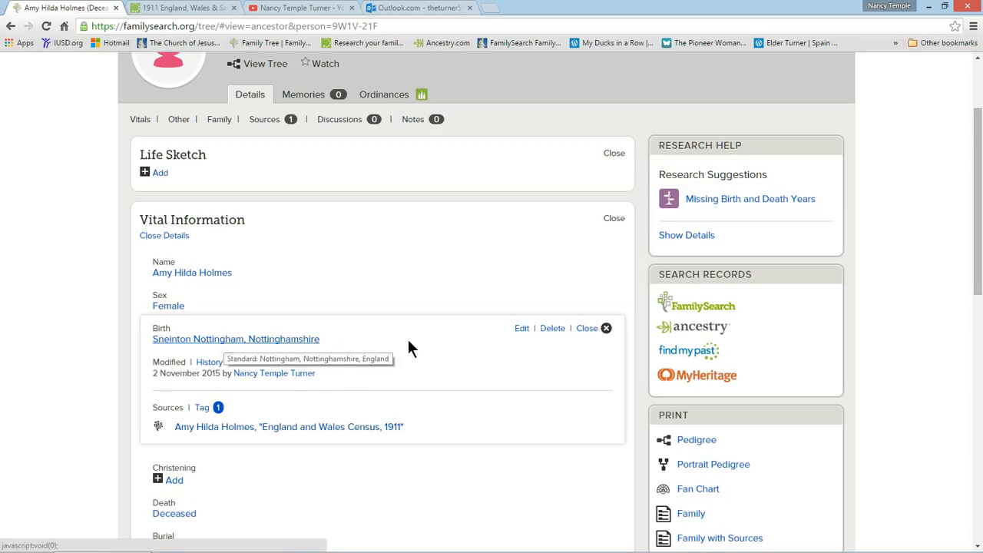
Edit the birth entry with an approximate birth year and the standardized birthplace Sneinton, Nottinghamshire, England.
left_click(522, 330)
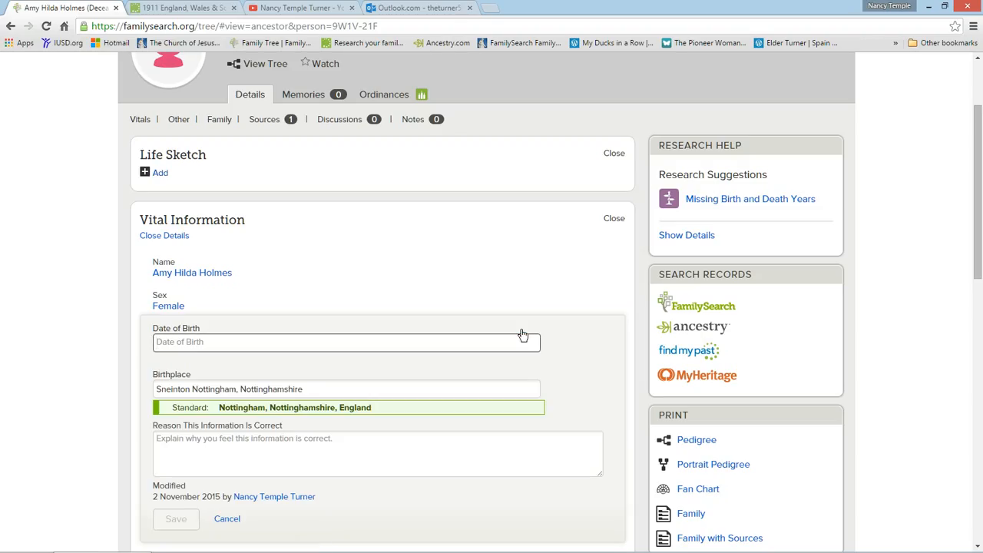
type("about 1885")
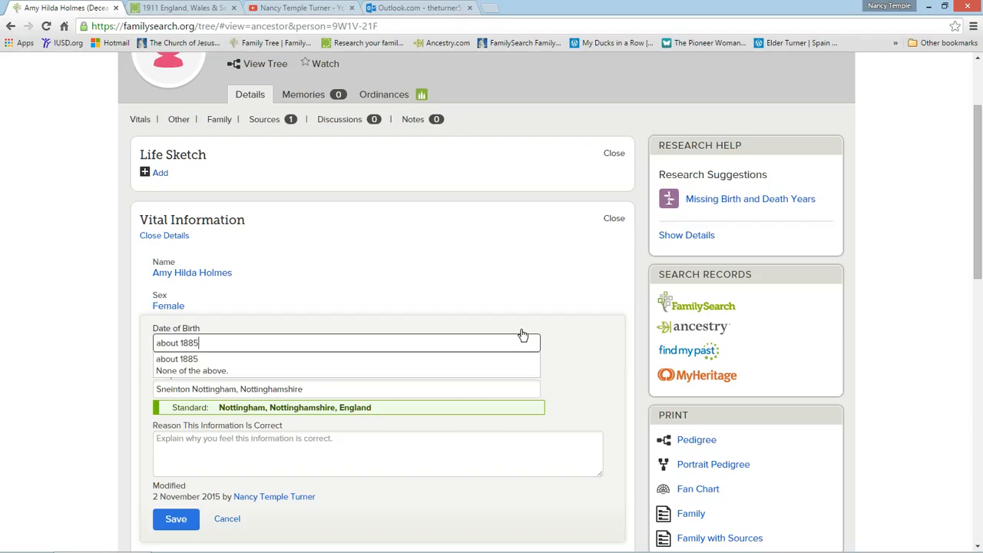
left_click(178, 359)
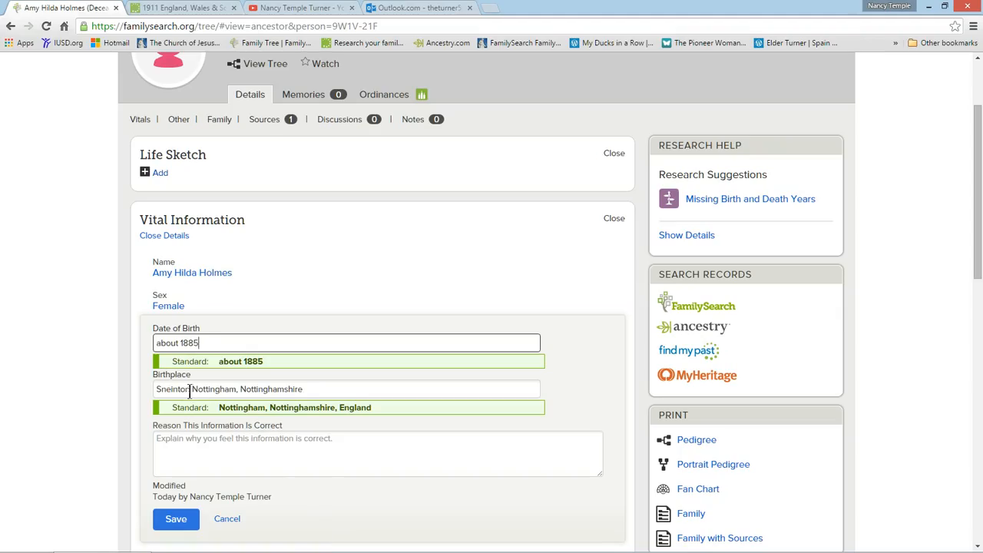
left_click(192, 389)
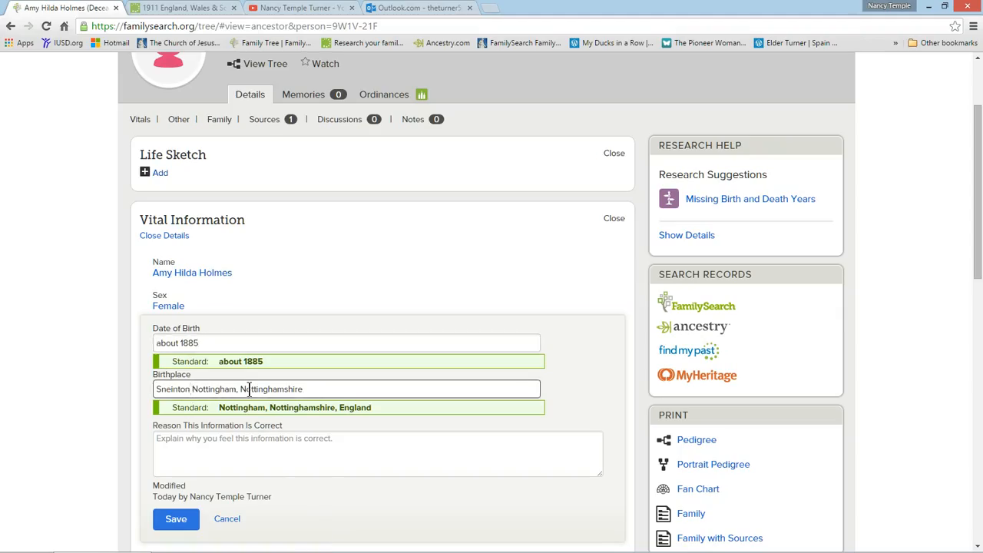
type(",")
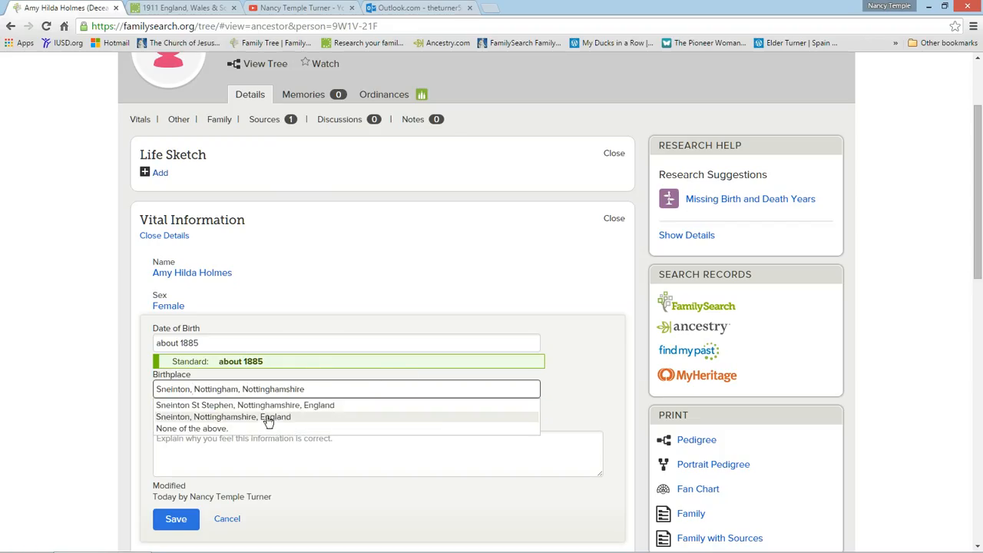
left_click(262, 418)
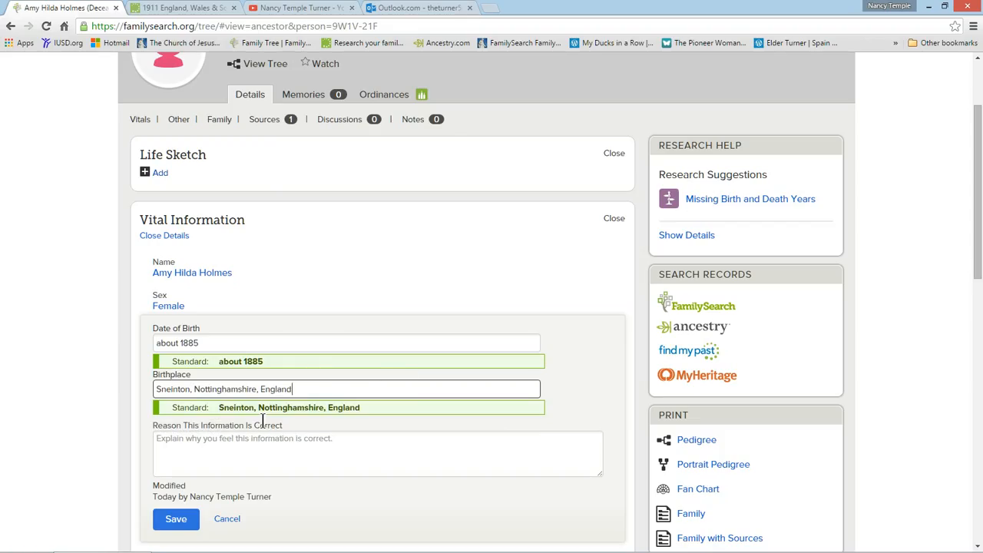
Give "from the 1911 England & Wales Census" as the reason for the birth information, save the entry and close its details.
left_click(176, 520)
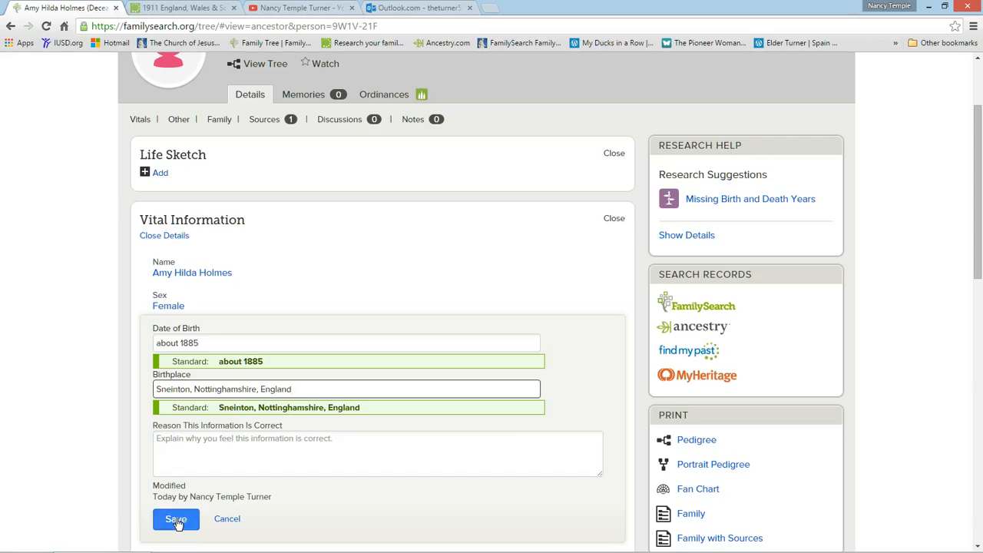
left_click(168, 439)
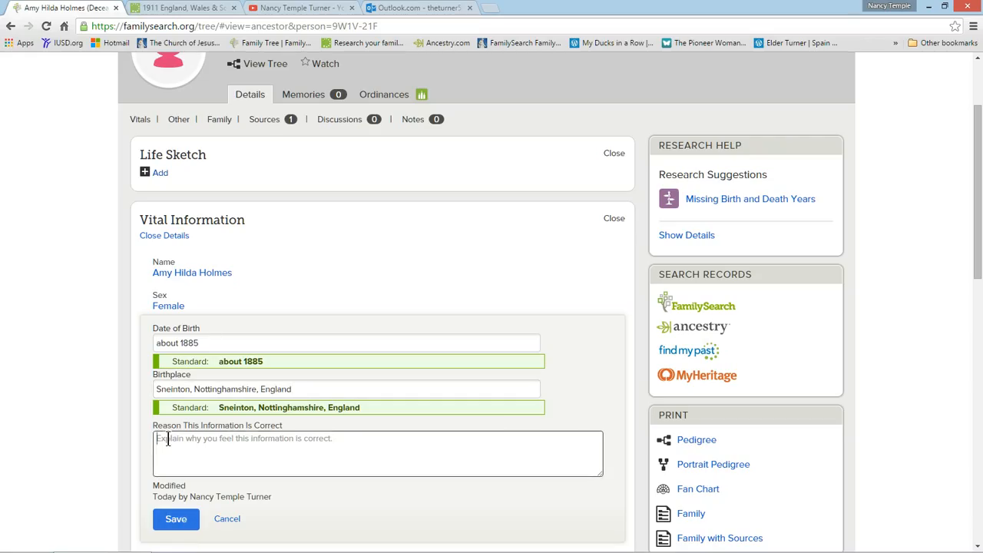
type("from the")
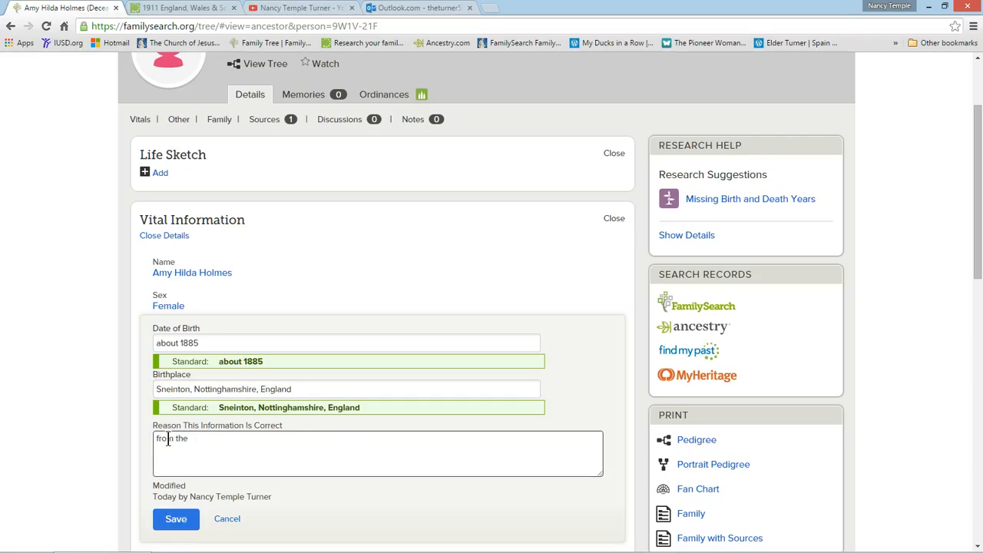
type(" 1911 England & Wales Census")
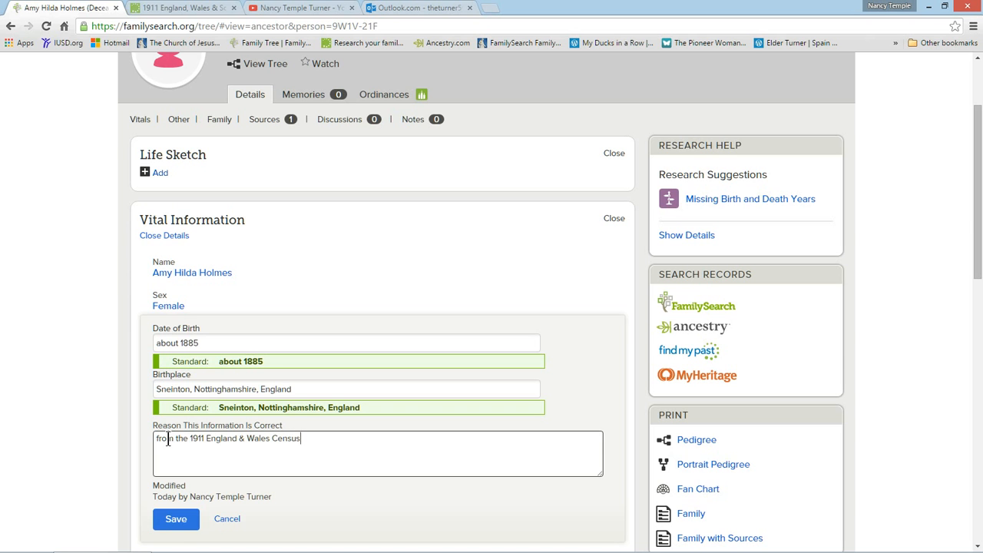
left_click(191, 521)
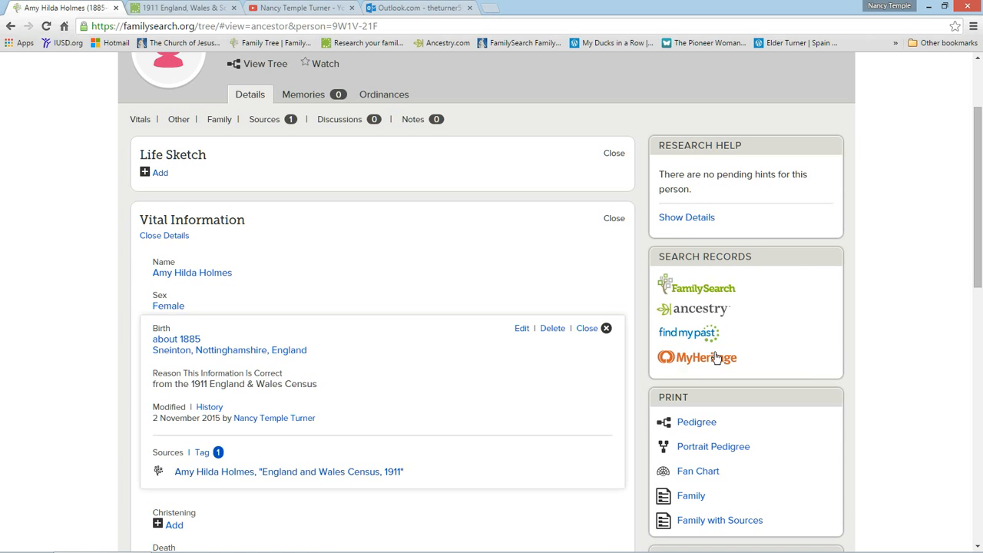
left_click(587, 330)
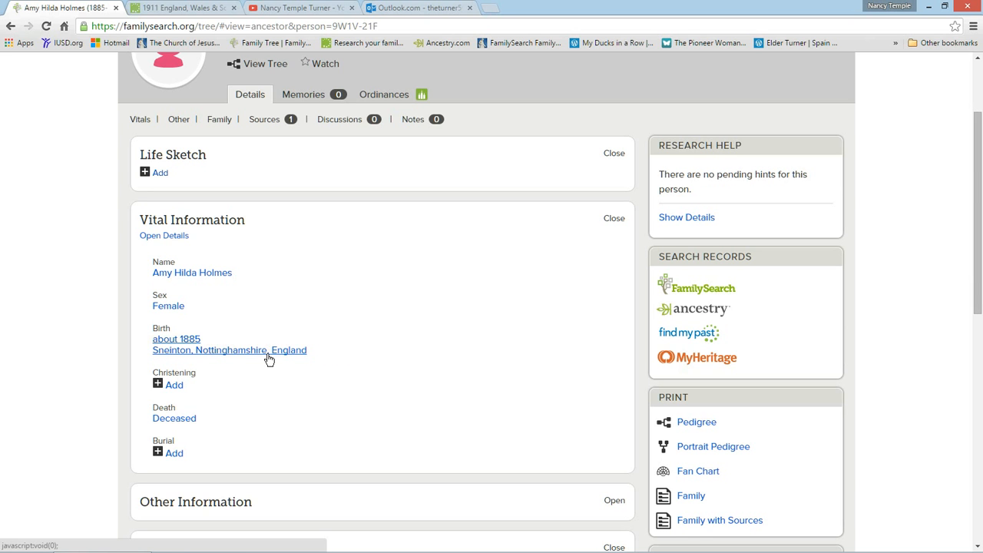
Search FamilySearch historical records for the ancestor and check the results against the 1911 census image.
left_click(688, 294)
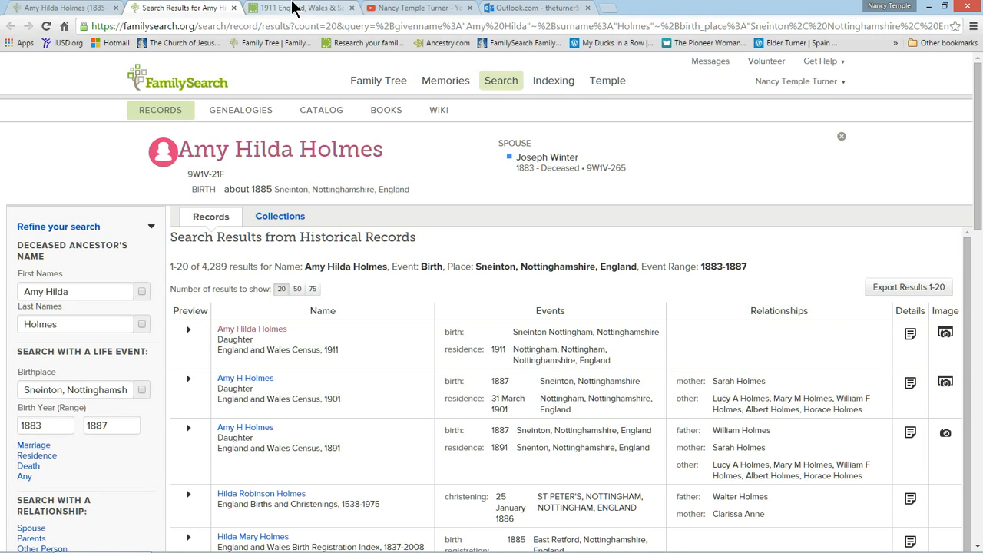
left_click(294, 8)
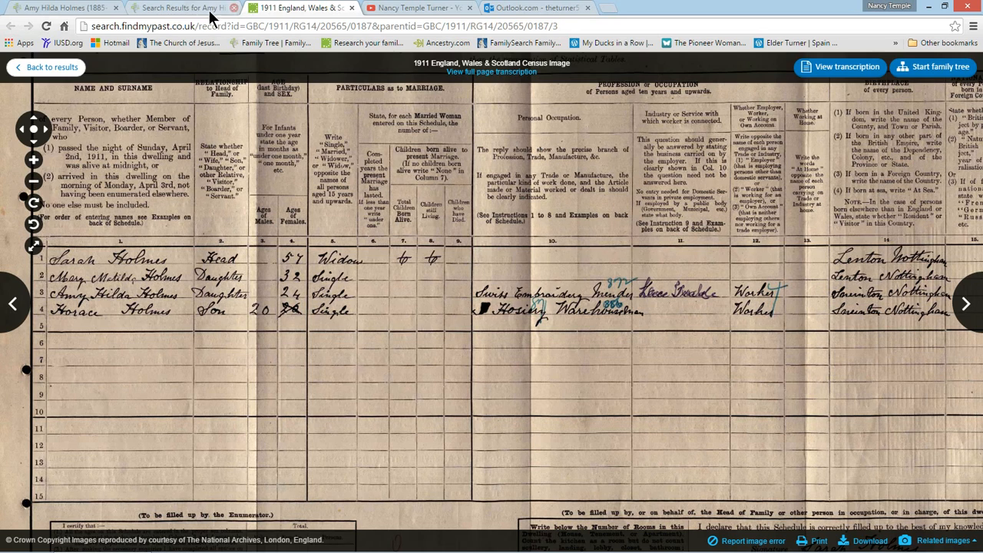
left_click(185, 8)
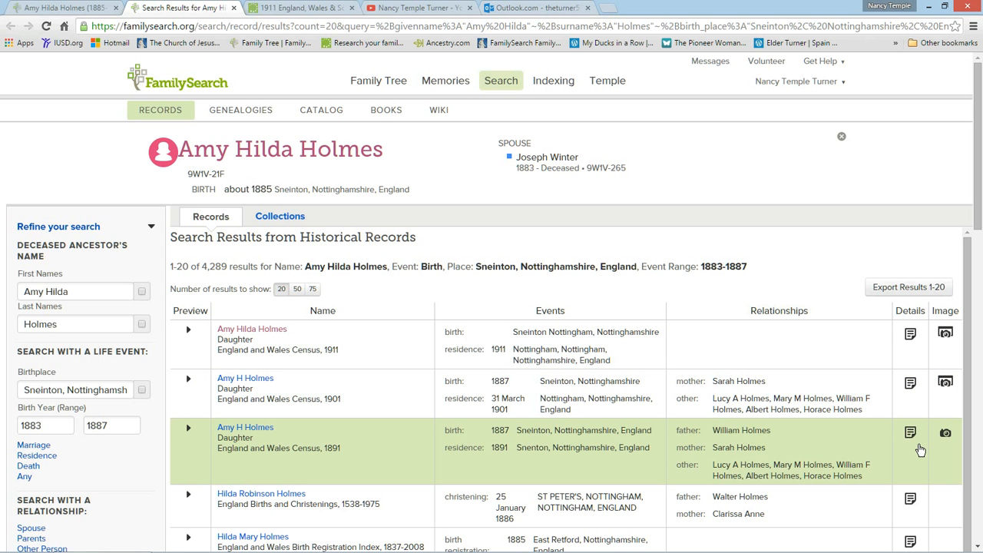
Preview the 1891 England and Wales Census result for the ancestor and open its original document image.
left_click(187, 431)
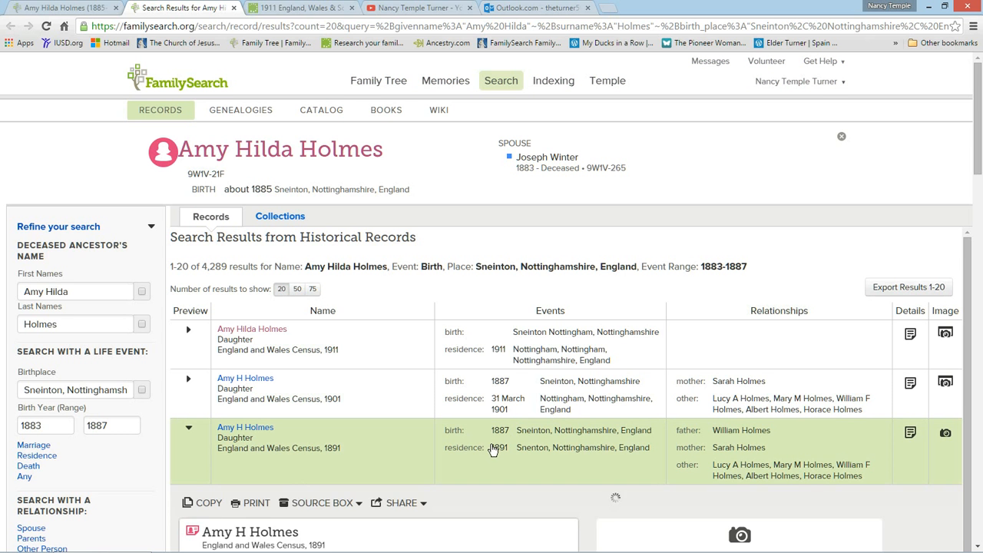
scroll(494, 450, "down", 3)
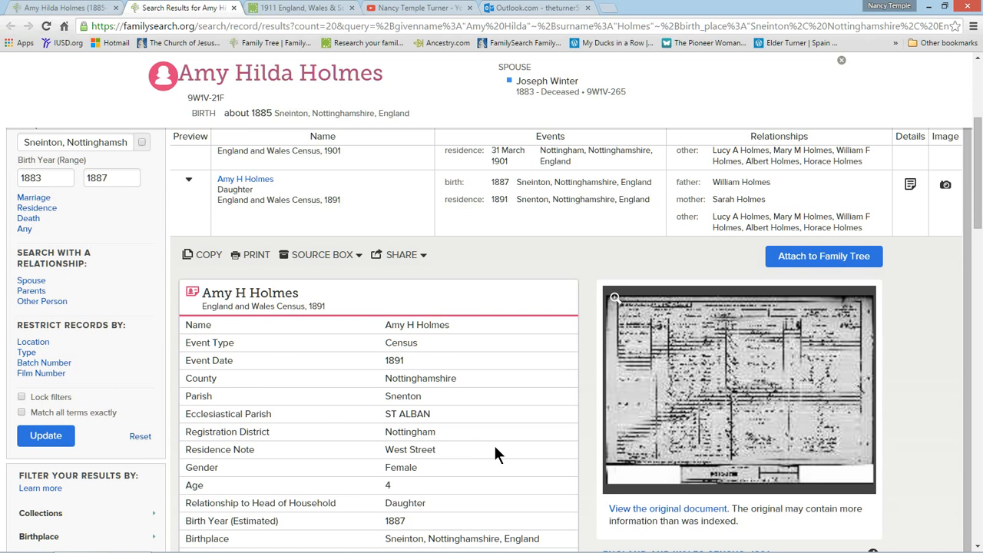
scroll(495, 447, "down", 2)
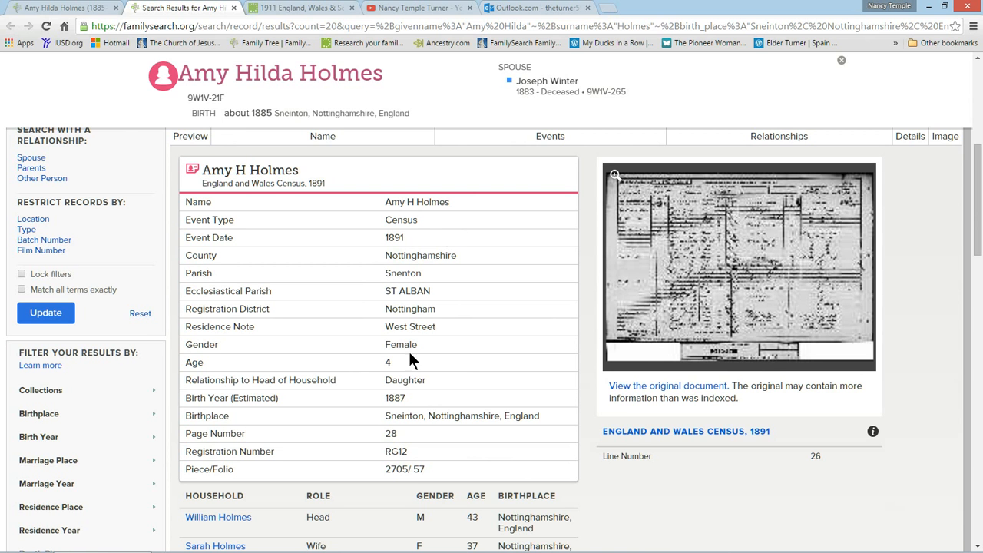
left_click(723, 240)
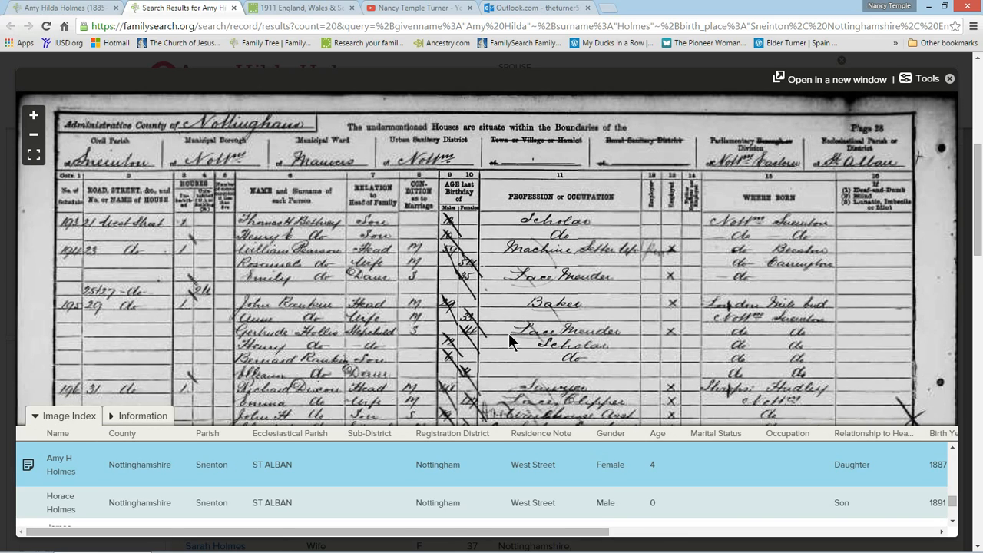
Examine the ancestor's household in the 1891 census image, checking family members, ages, occupations and birthplaces.
scroll(509, 332, "up", 1)
scroll(508, 332, "up", 1)
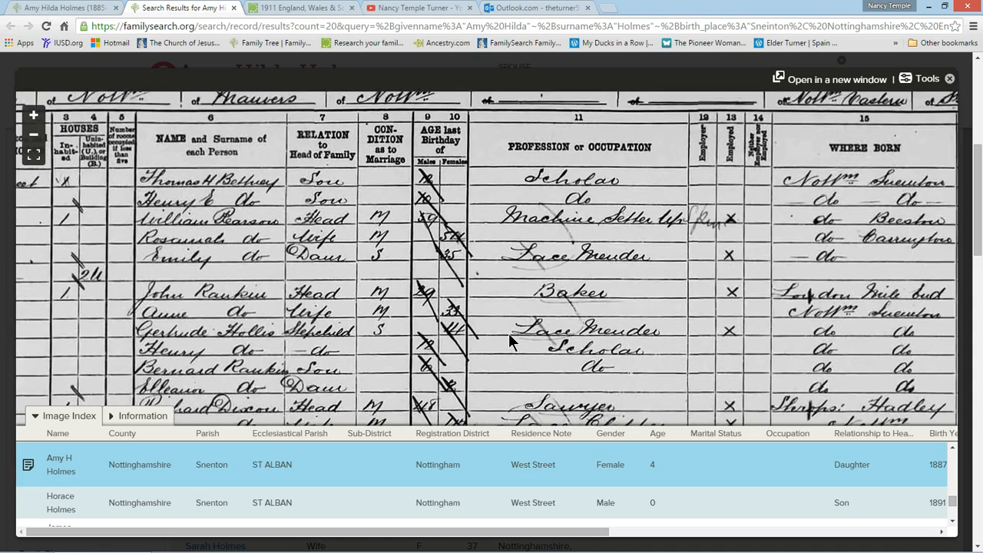
left_click_drag(508, 351, 508, 175)
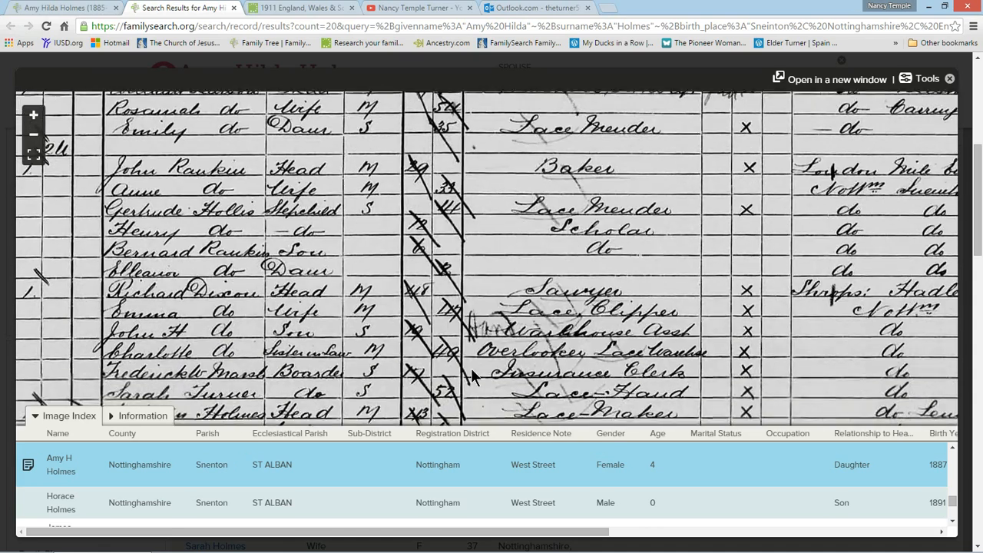
left_click_drag(471, 367, 413, 254)
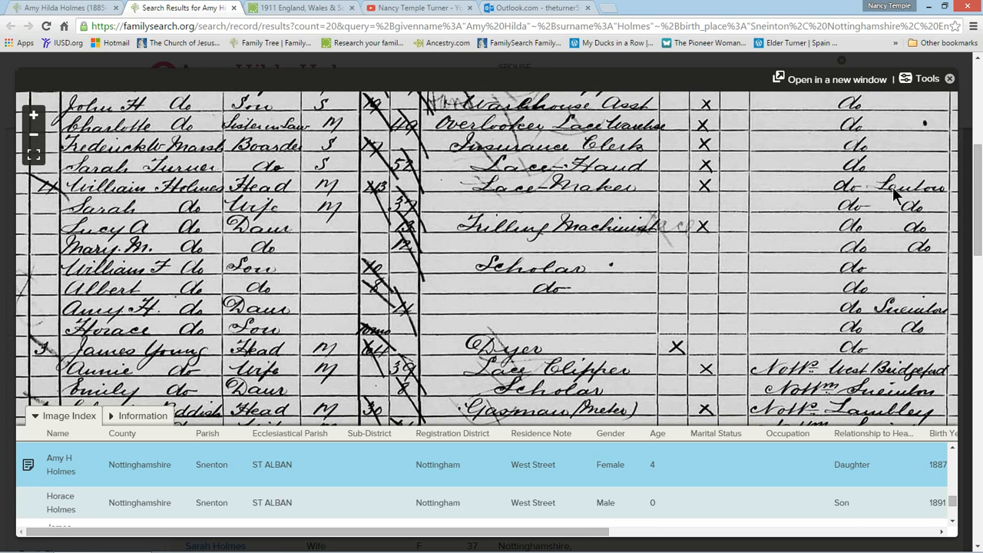
left_click_drag(568, 292, 557, 289)
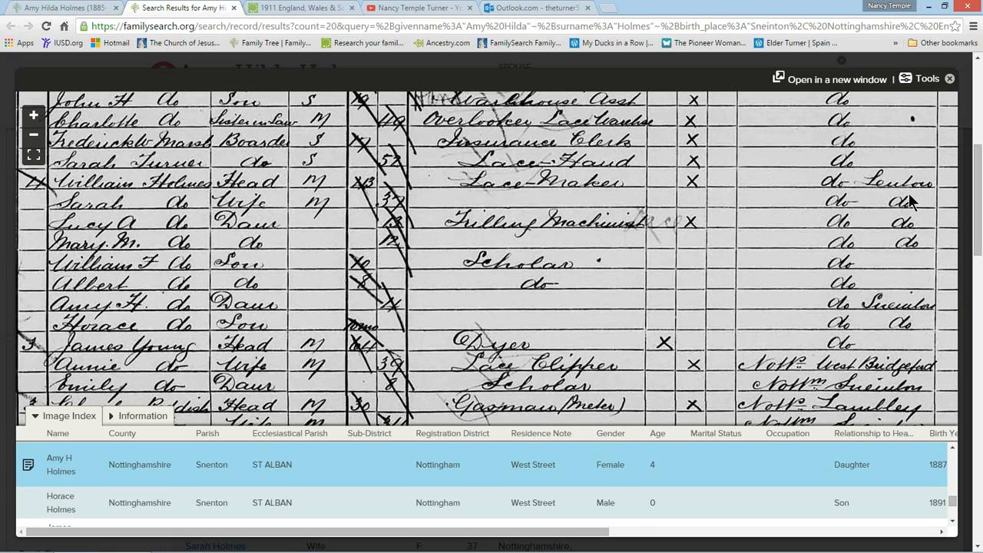
left_click_drag(796, 182, 805, 161)
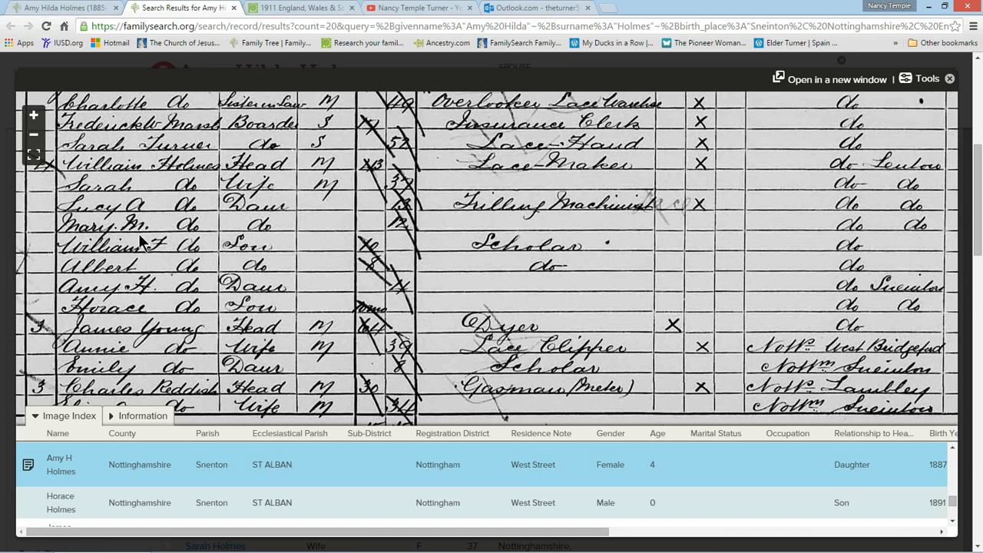
Compare the 1891 household's names and birthplaces with the 1911 census image and close the 1891 image.
left_click(305, 10)
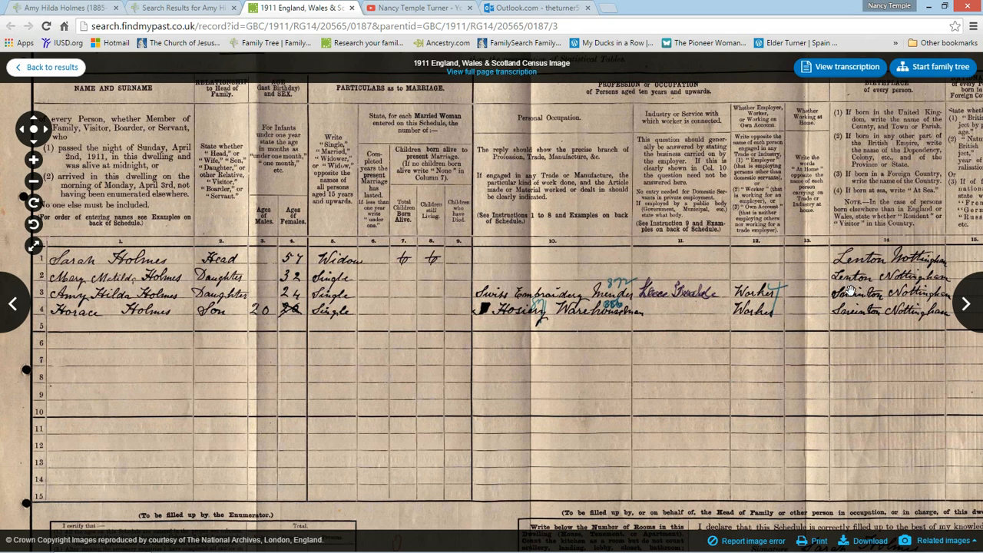
left_click(176, 9)
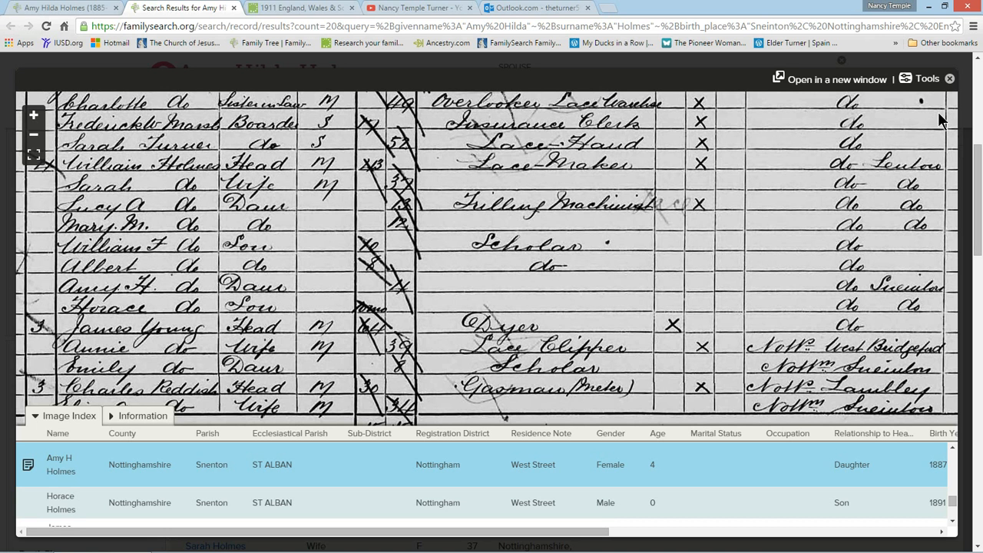
left_click(950, 78)
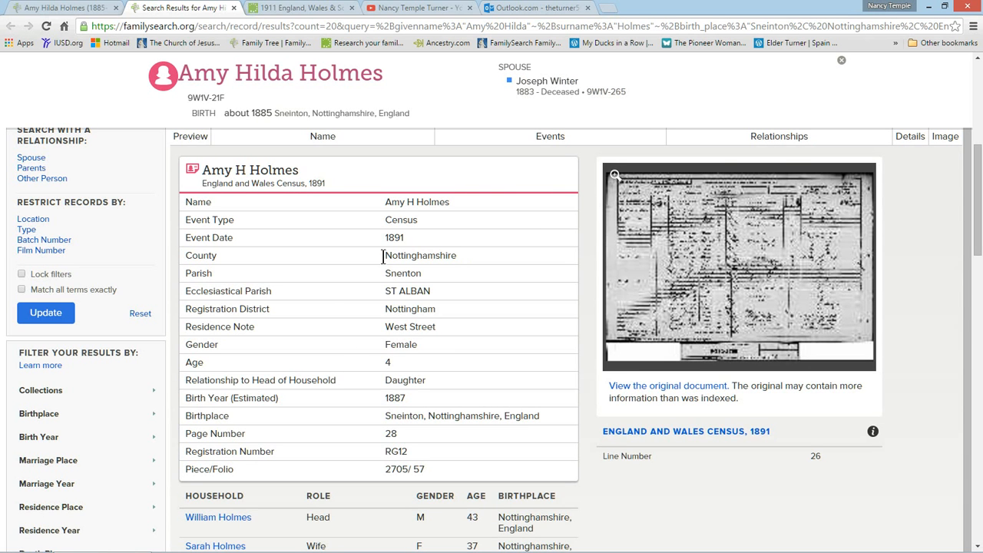
Attach the 1891 census record to the ancestor in Family Tree, adding the 1891 residence in Snenton, Nottinghamshire, England.
scroll(455, 342, "up", 2)
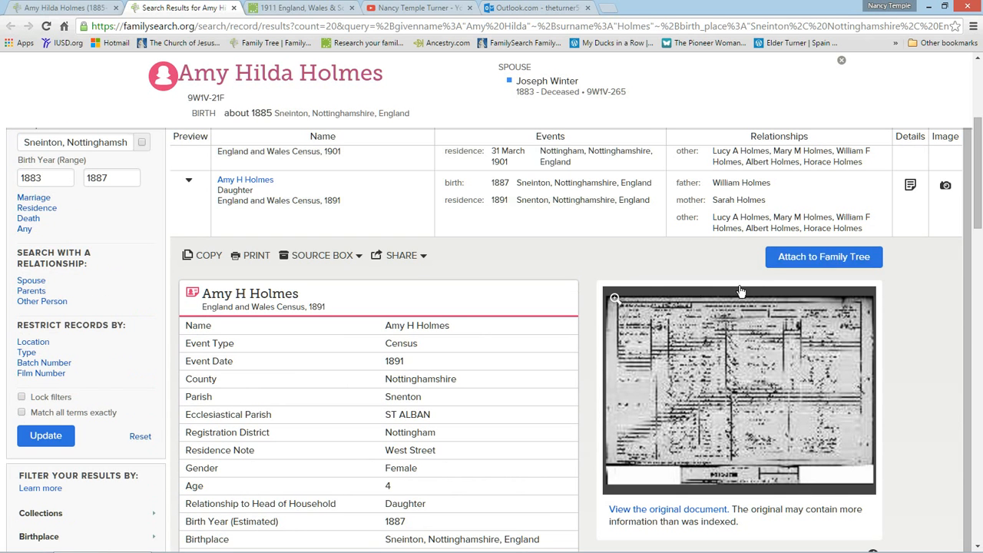
left_click(810, 260)
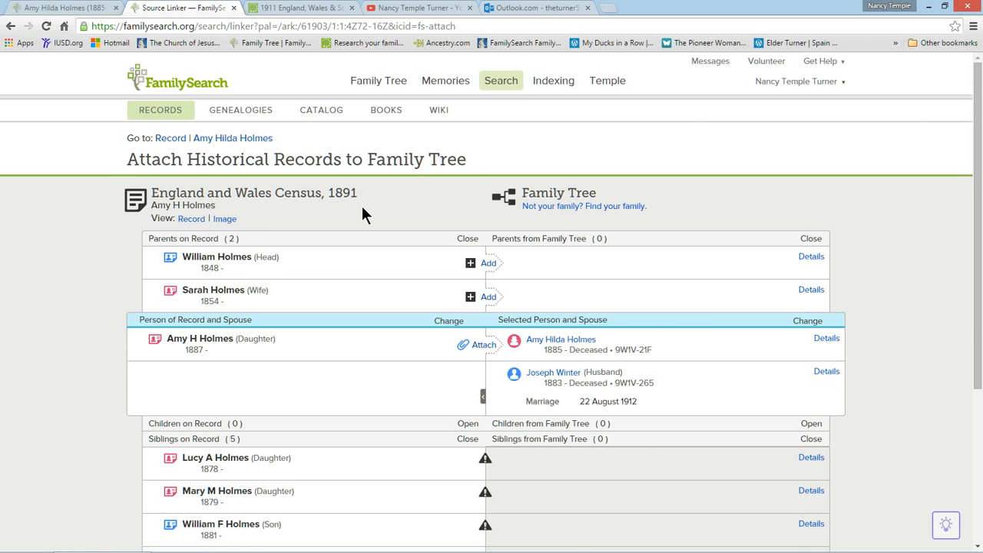
scroll(362, 206, "down", 3)
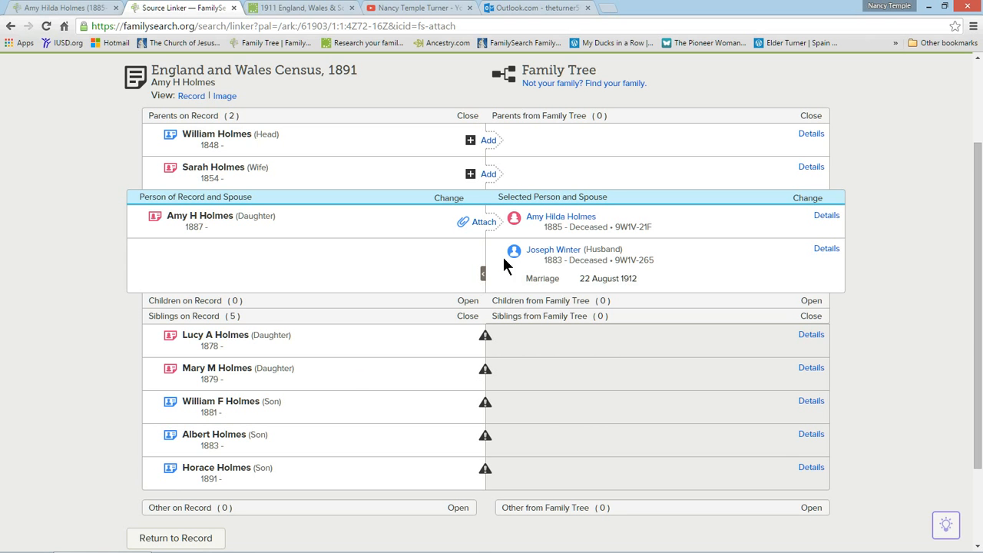
left_click(484, 223)
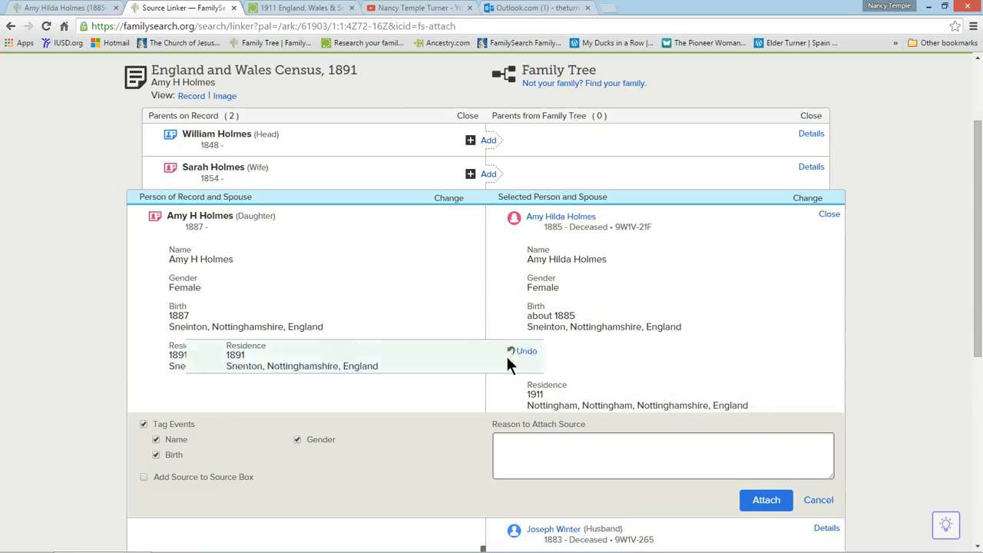
left_click(486, 357)
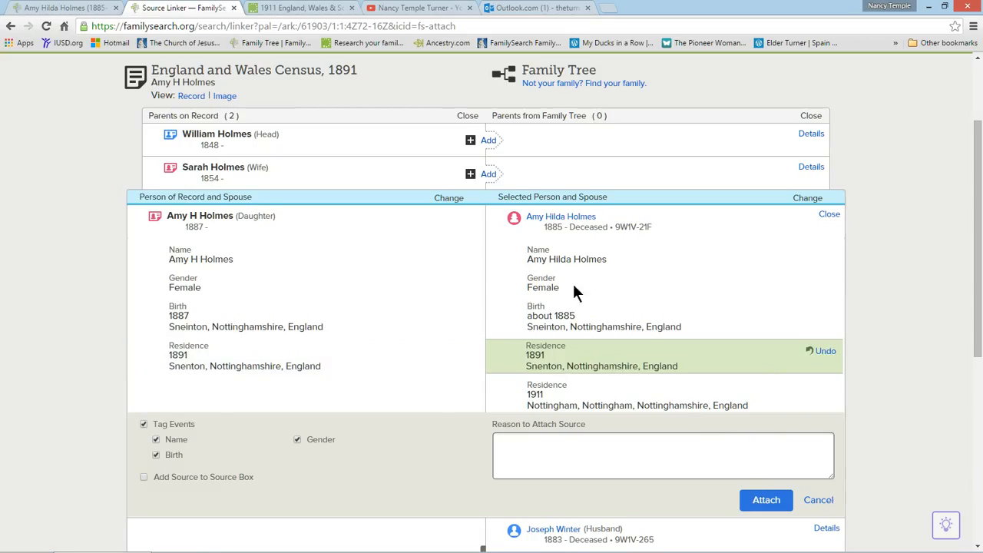
left_click(760, 503)
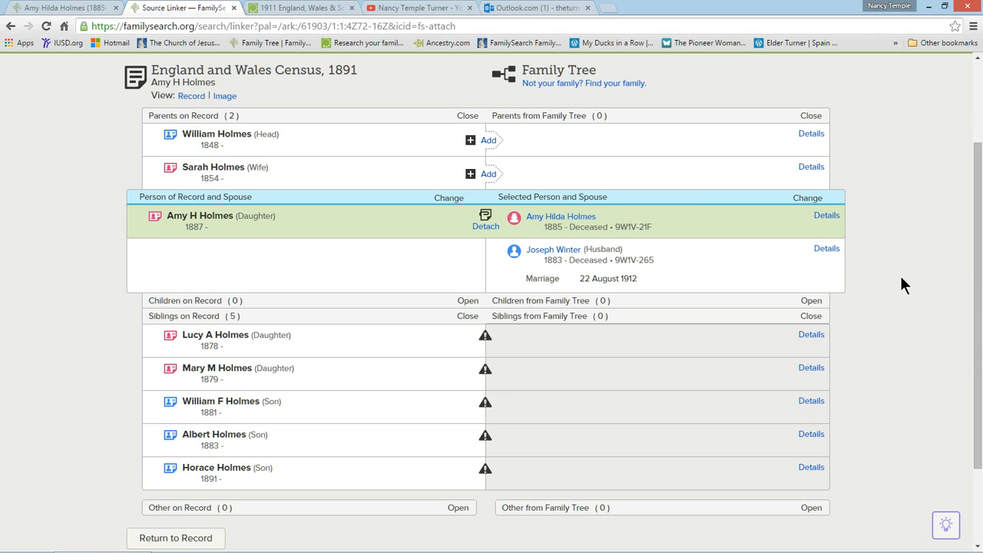
Start adding the father from the 1891 census to Family Tree, with the standardized birth date about 1848.
scroll(902, 279, "up", 1)
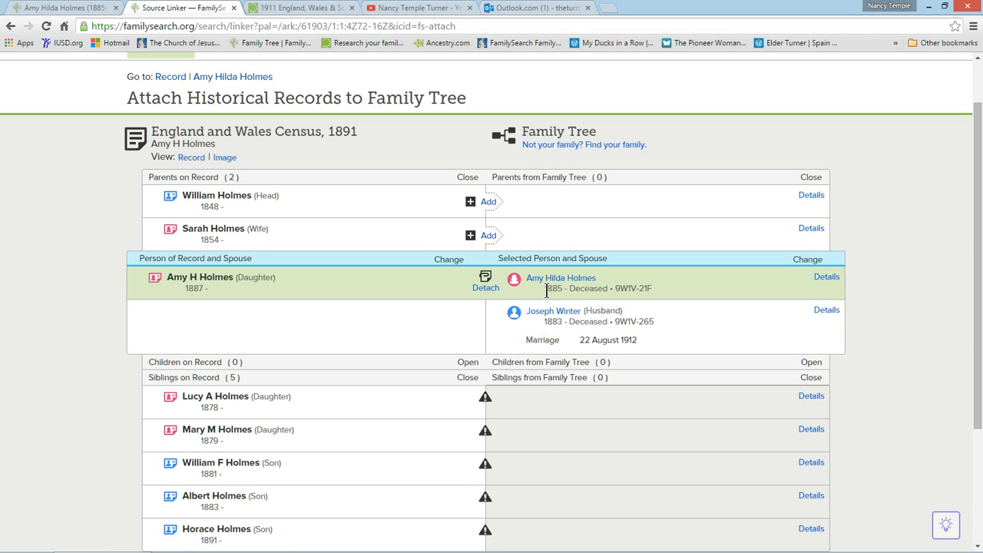
left_click(488, 203)
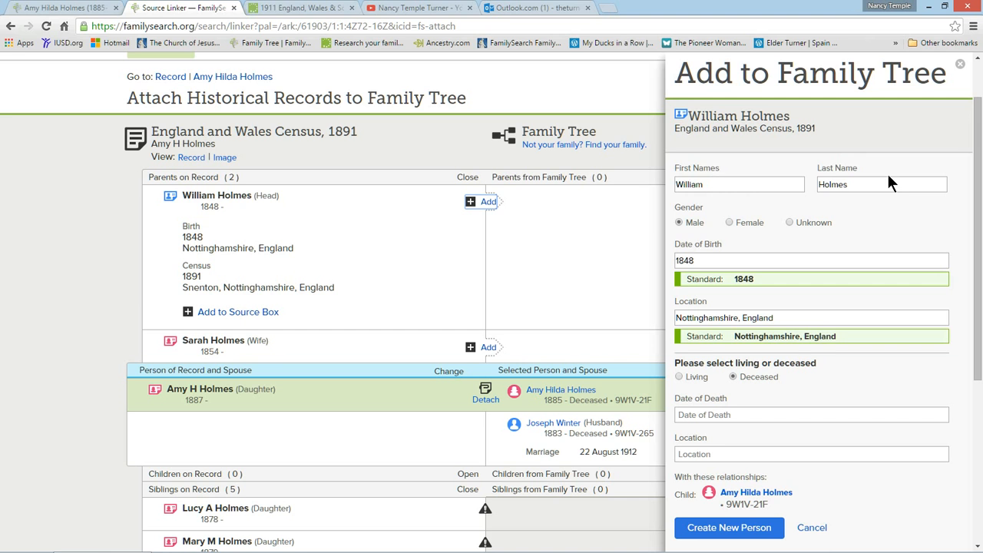
left_click(677, 261)
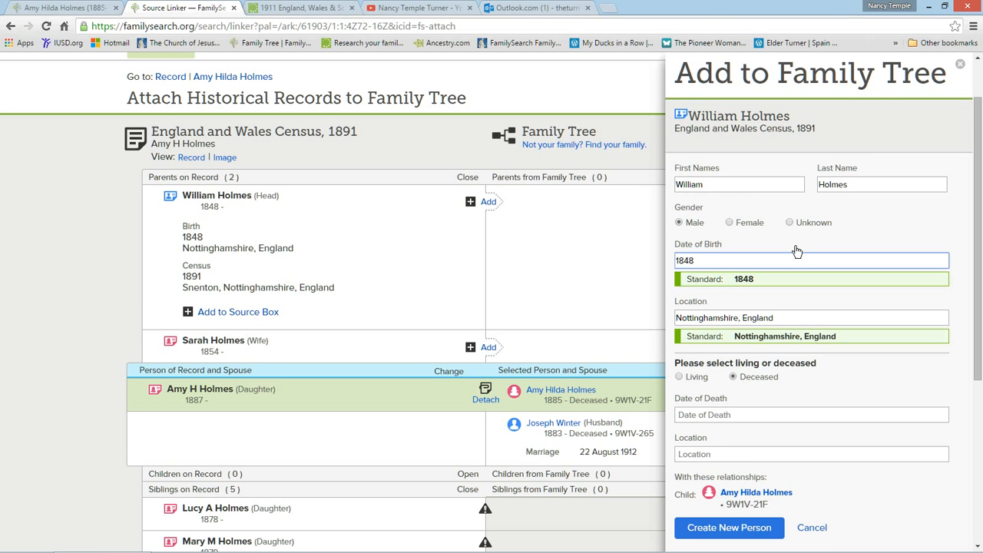
type("about")
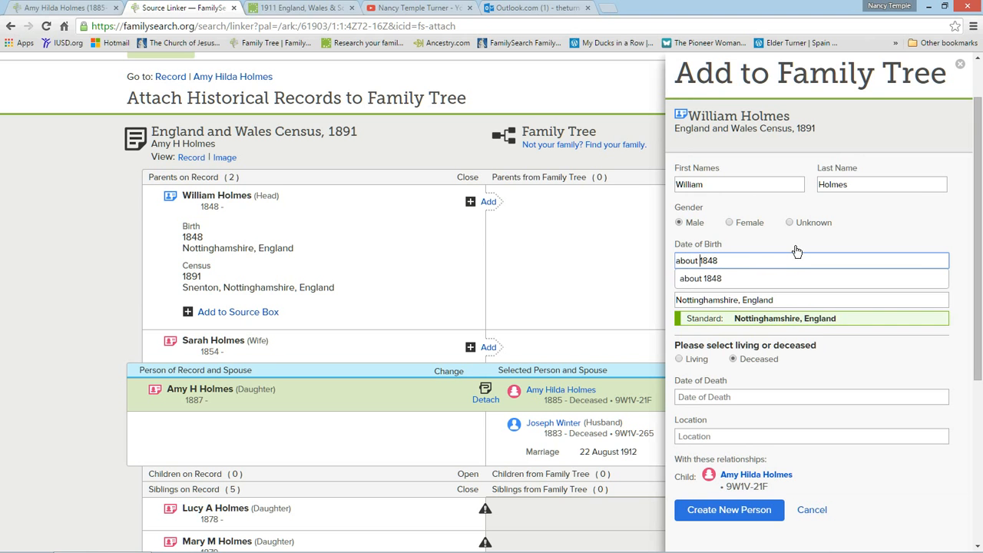
left_click(711, 279)
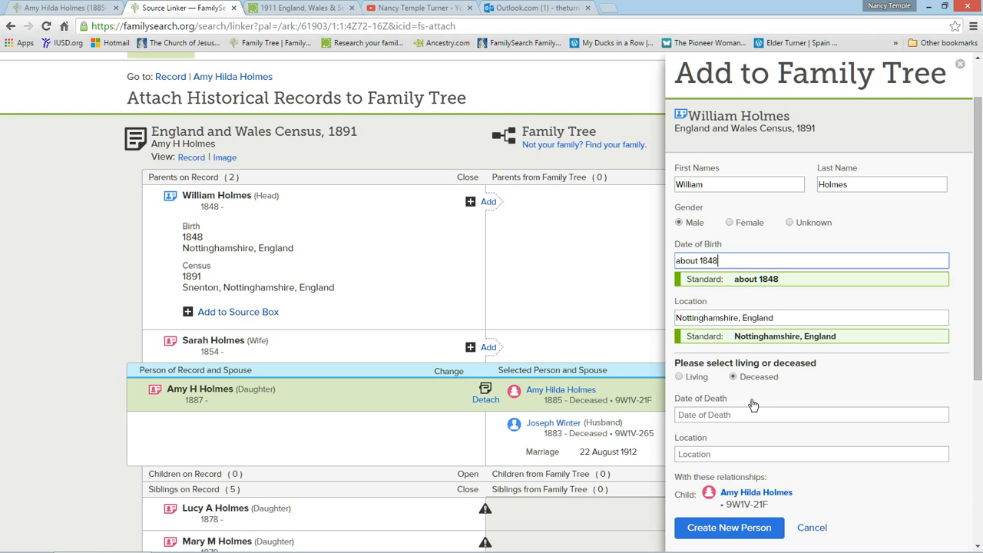
Create the father as a new person and attach the 1891 census record to him, including his 1891 residence.
left_click(734, 530)
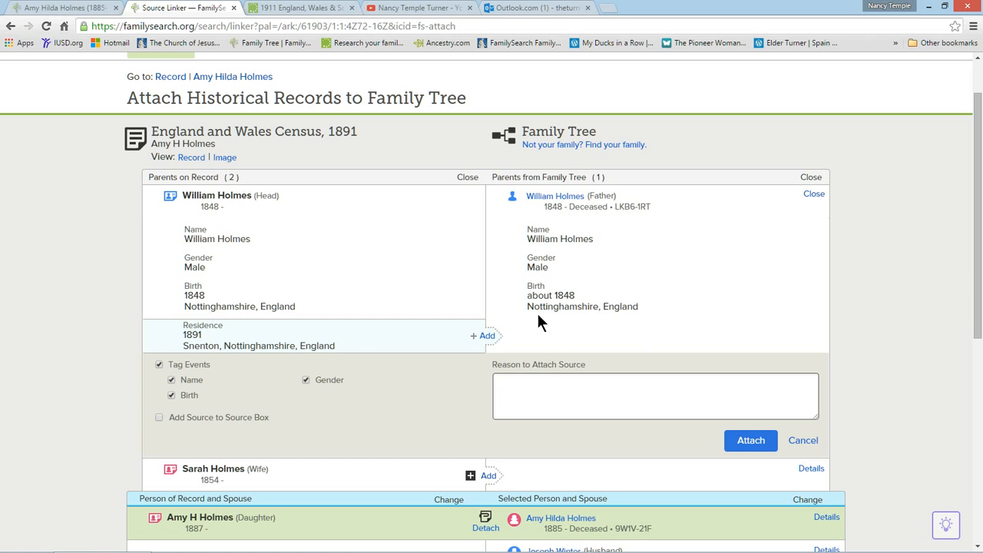
left_click(488, 339)
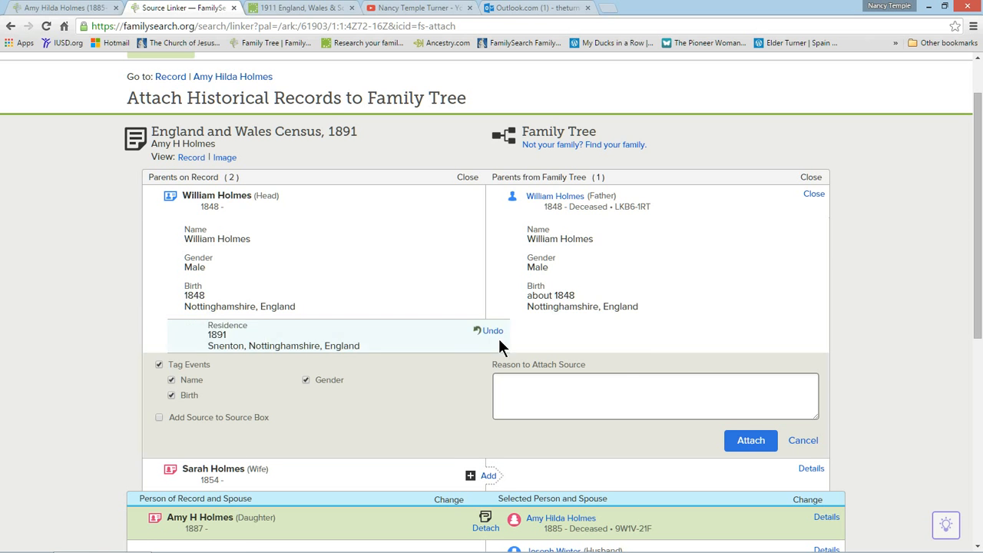
left_click(750, 444)
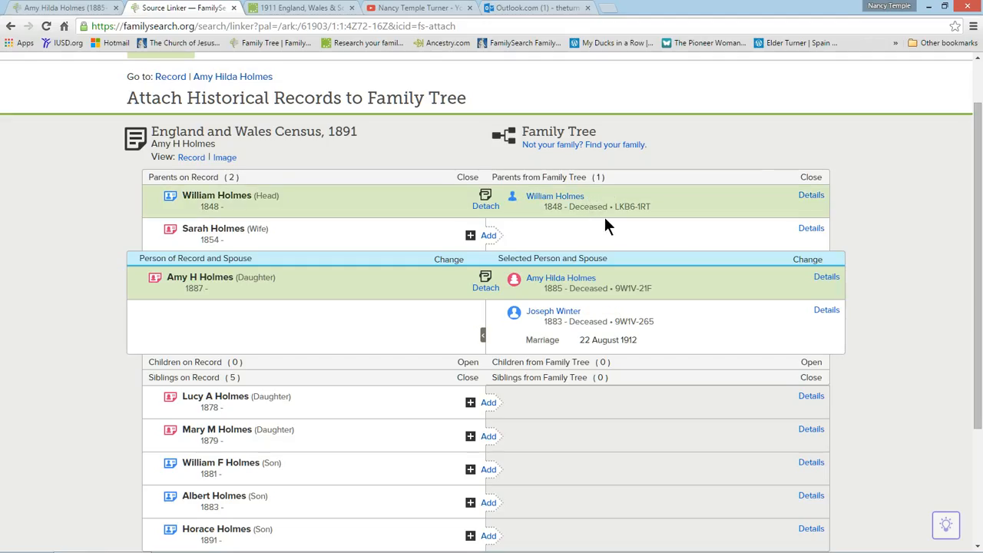
Start adding the mother from the 1891 census to Family Tree, clearing her last name and setting the standardized birth date to about 1854.
left_click(490, 237)
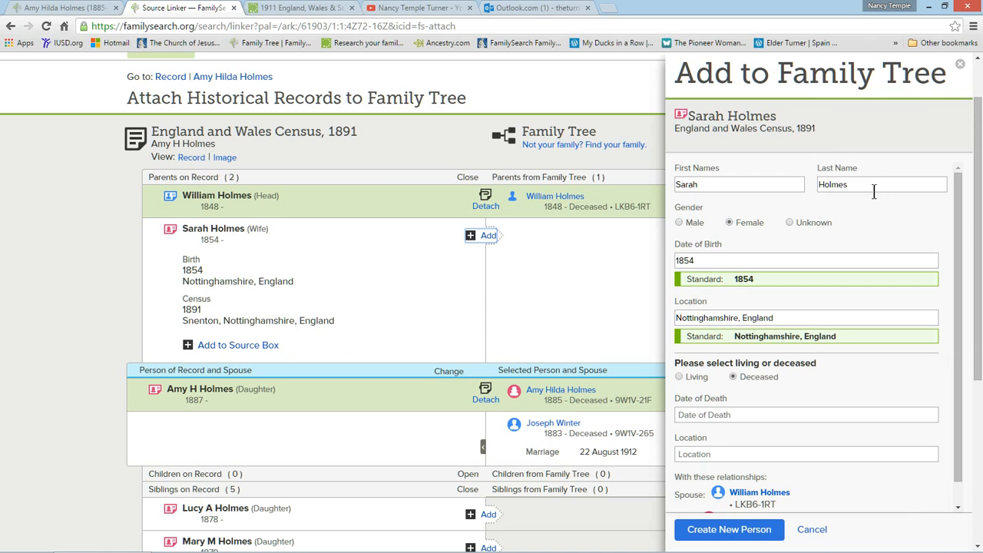
left_click_drag(875, 186, 812, 193)
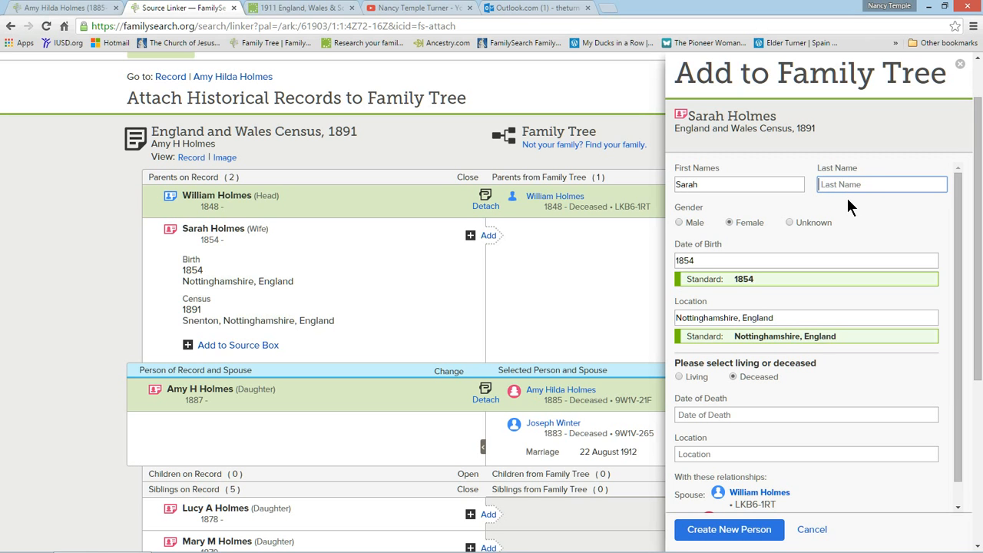
left_click(678, 261)
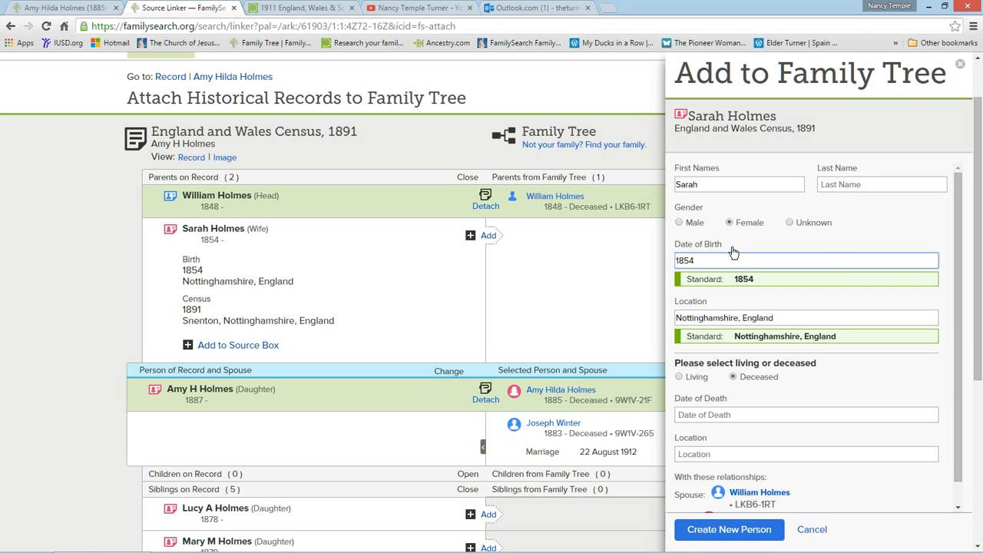
type("about")
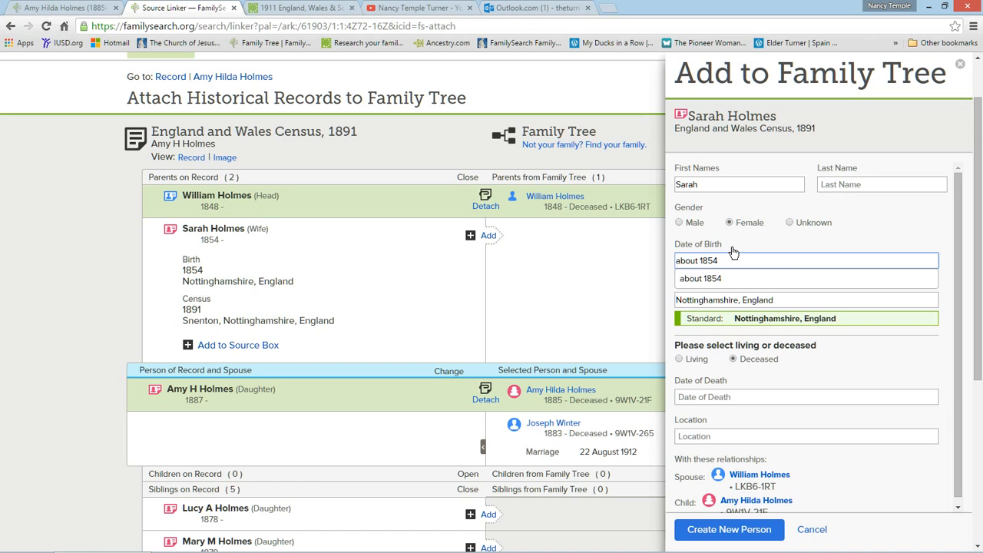
left_click(711, 281)
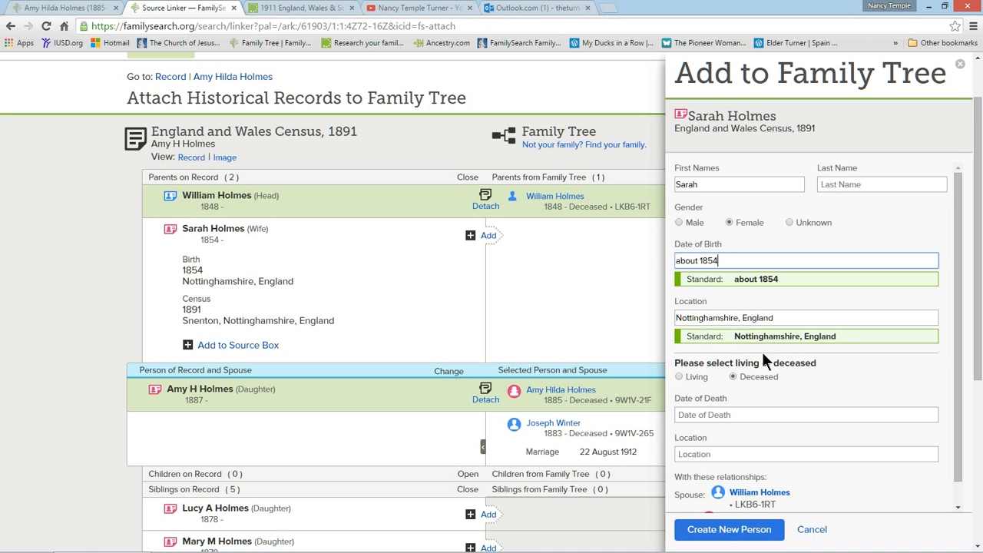
Create the mother as a new person and attach the 1891 census record to her, including her 1891 residence.
scroll(749, 382, "down", 1)
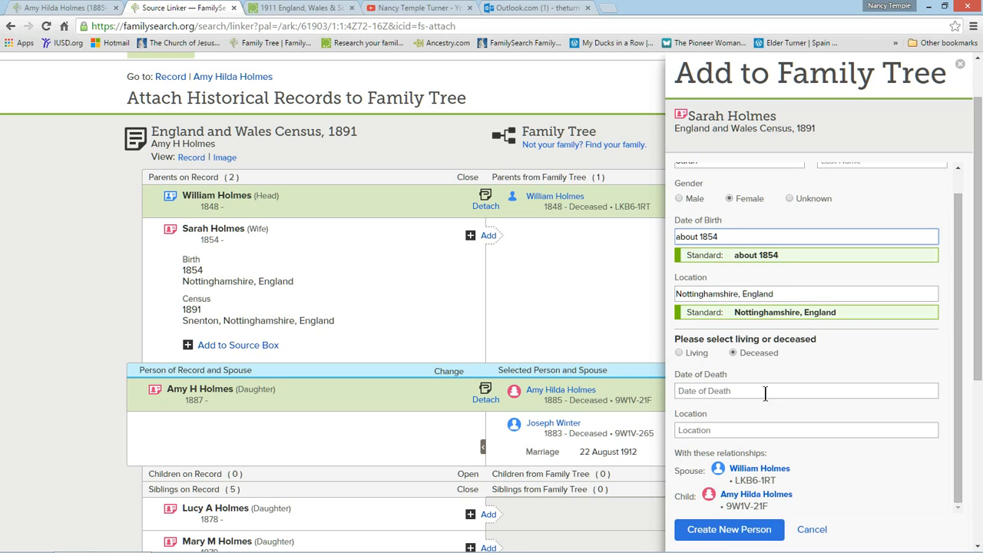
left_click(727, 530)
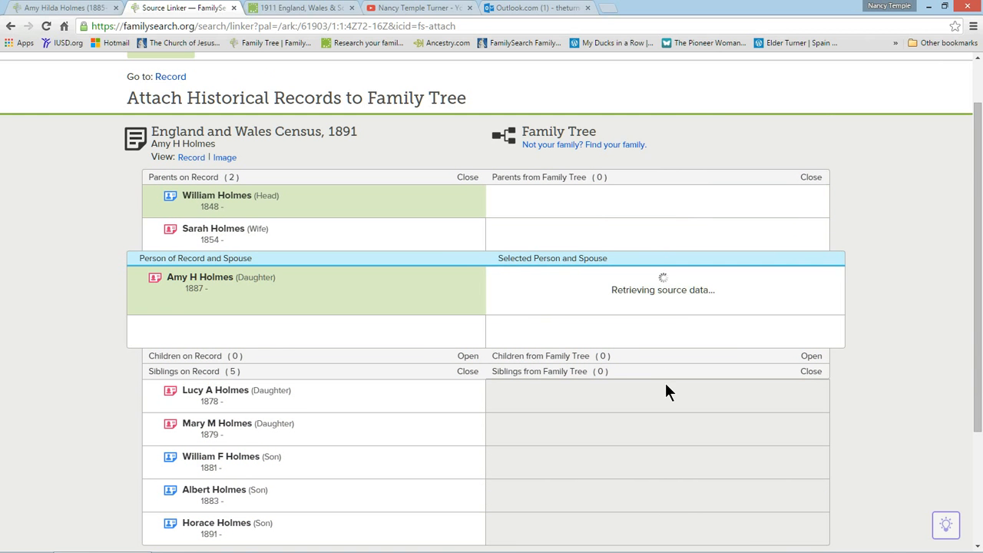
left_click(486, 368)
left_click(743, 478)
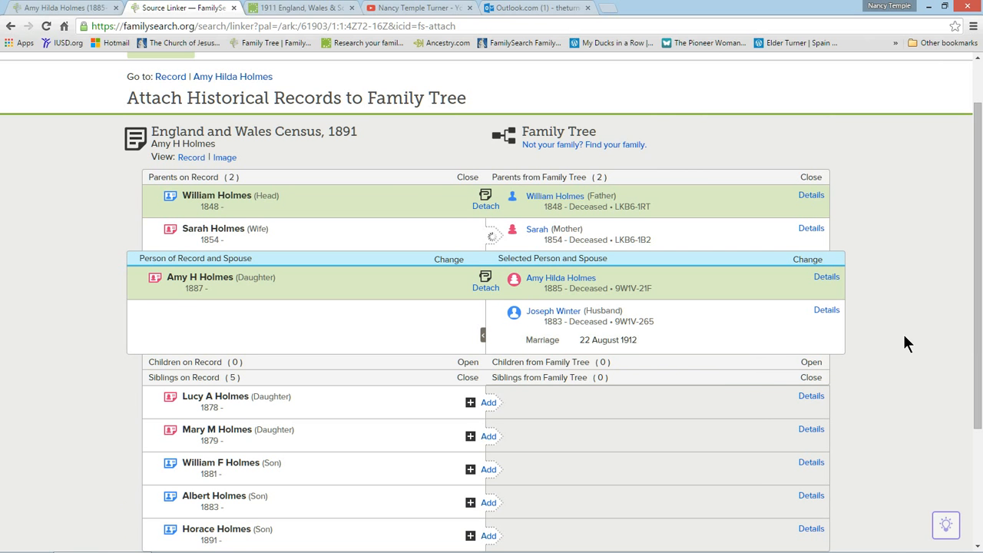
Match the eldest daughter on the record to the suggested existing person and attach the census, adding her 1891 residence in Snenton, Nottinghamshire, England.
scroll(904, 345, "down", 1)
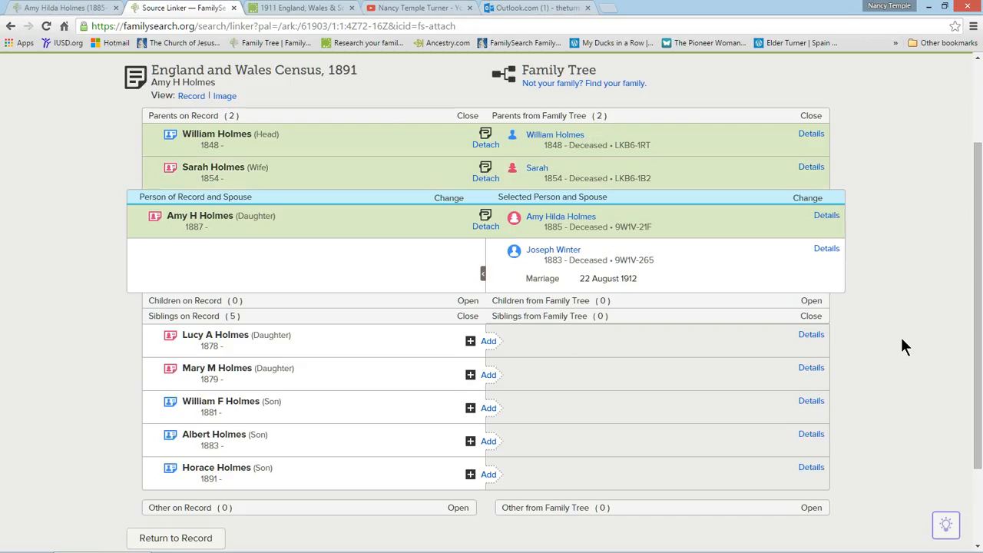
left_click(490, 346)
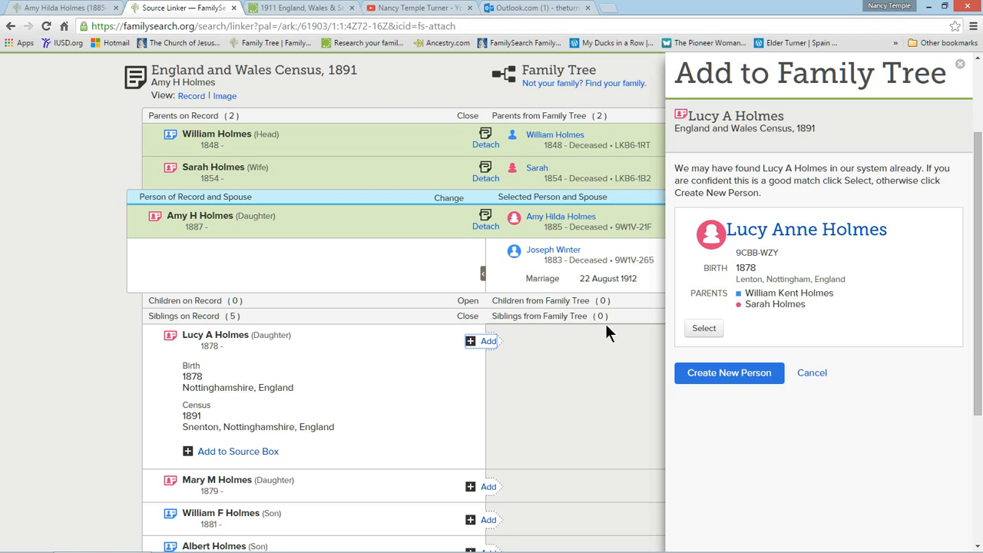
left_click(704, 331)
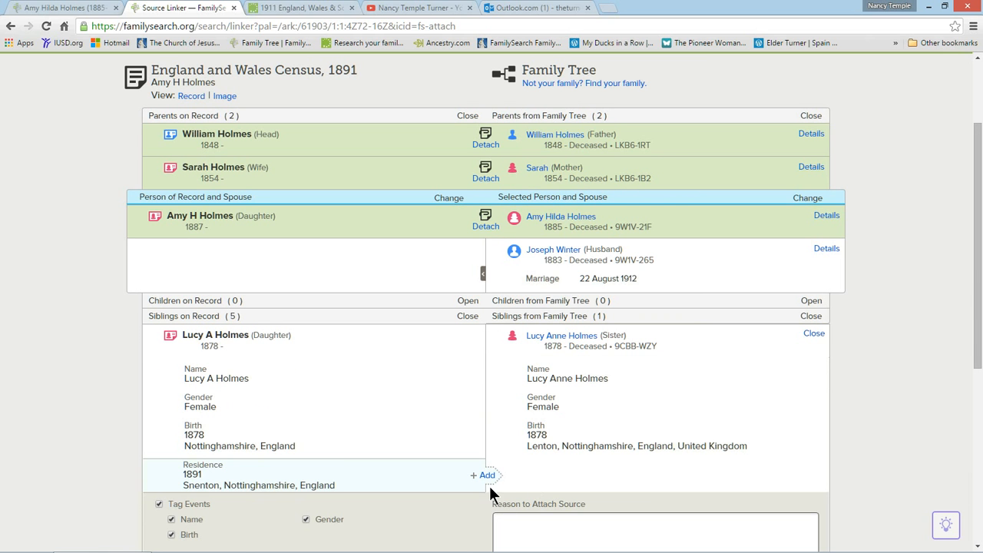
left_click(497, 474)
scroll(683, 439, "down", 3)
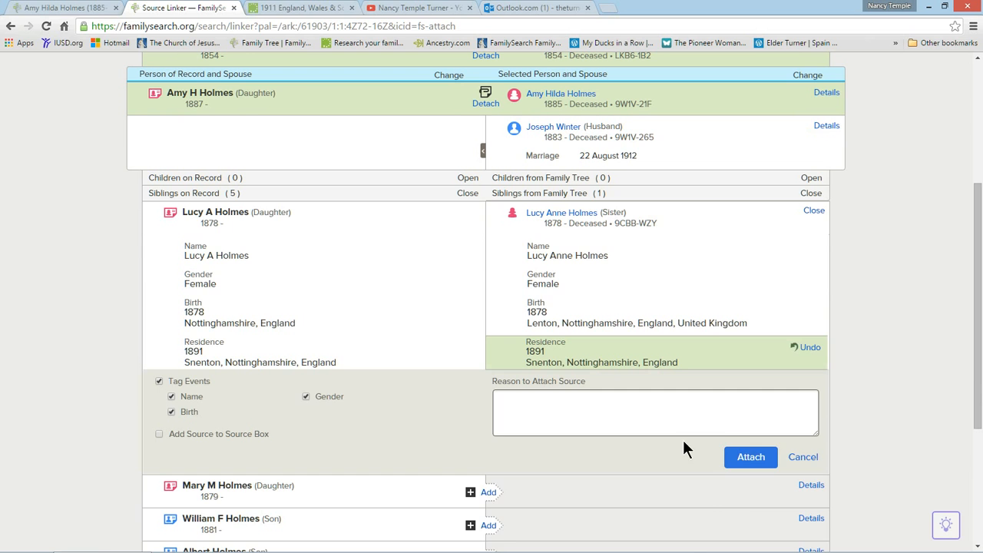
left_click(749, 459)
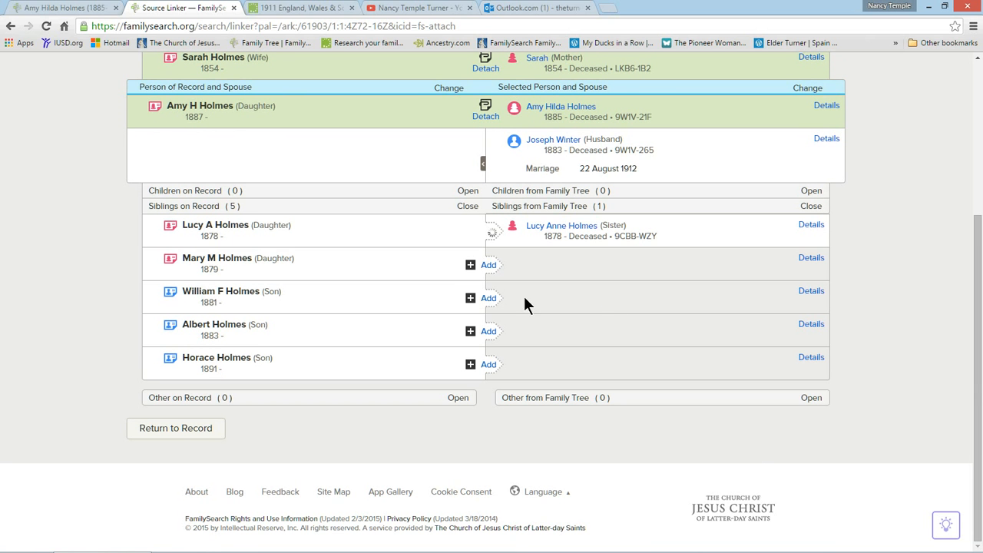
Match the second daughter on the record to the suggested existing person and attach the 1891 census with her residence.
left_click(490, 267)
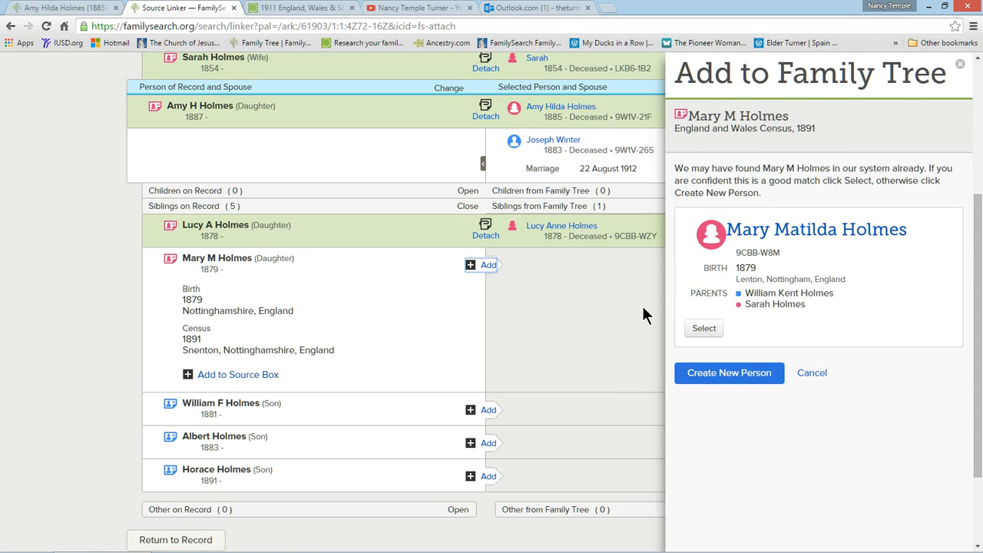
left_click(705, 329)
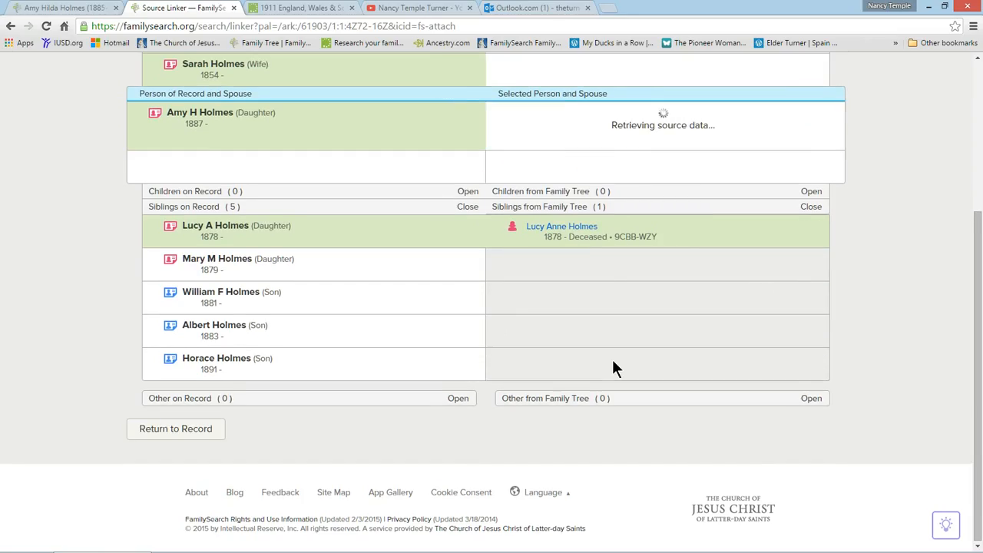
left_click(479, 408)
left_click(749, 512)
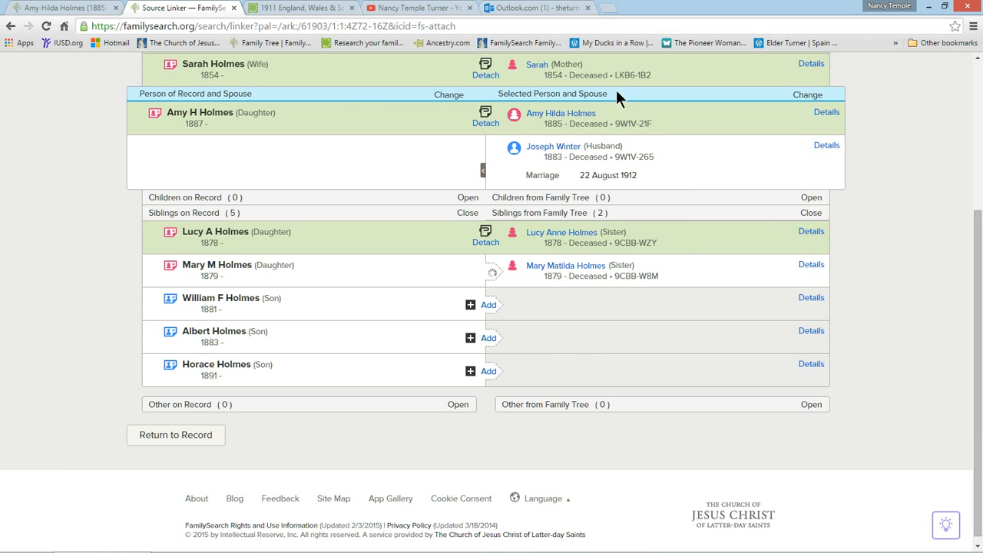
Start adding the eldest son to Family Tree, with birth date about 1881 and standardized birthplace Lenton, Nottinghamshire, England.
left_click(488, 305)
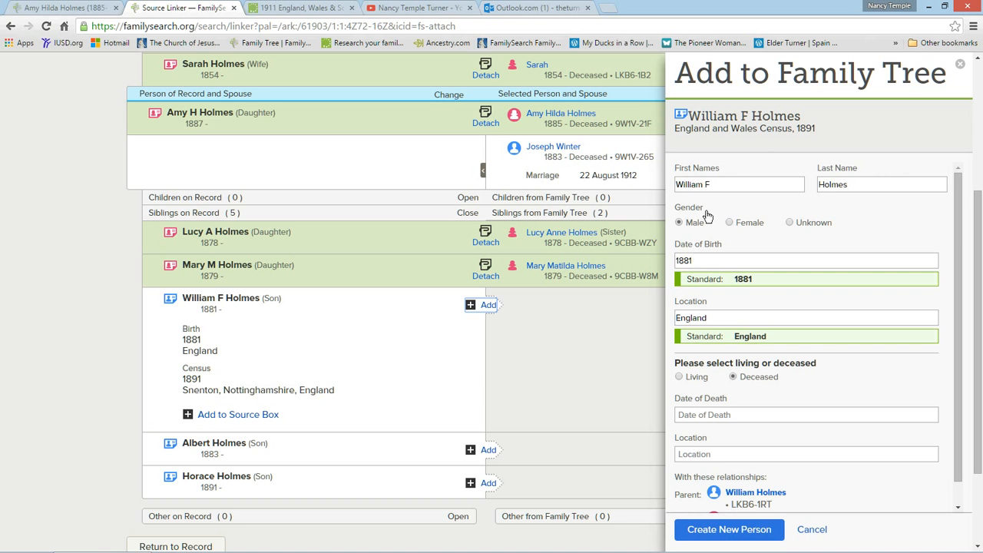
left_click(694, 260)
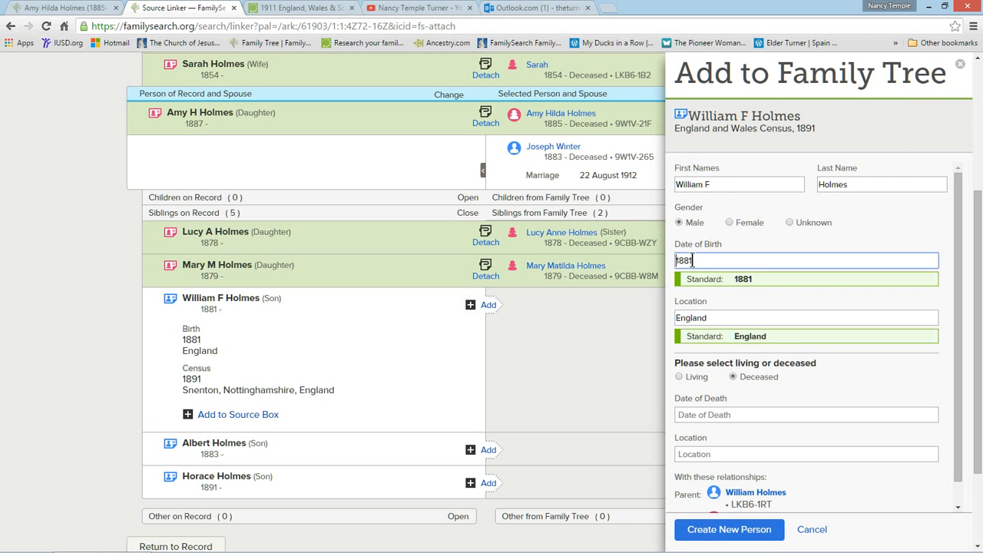
key("Home")
type("about")
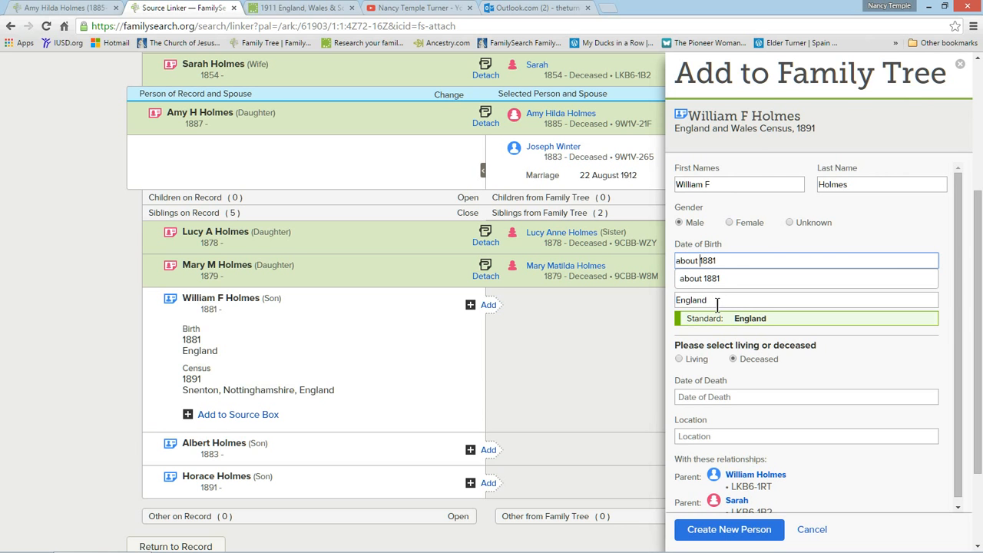
left_click(678, 300)
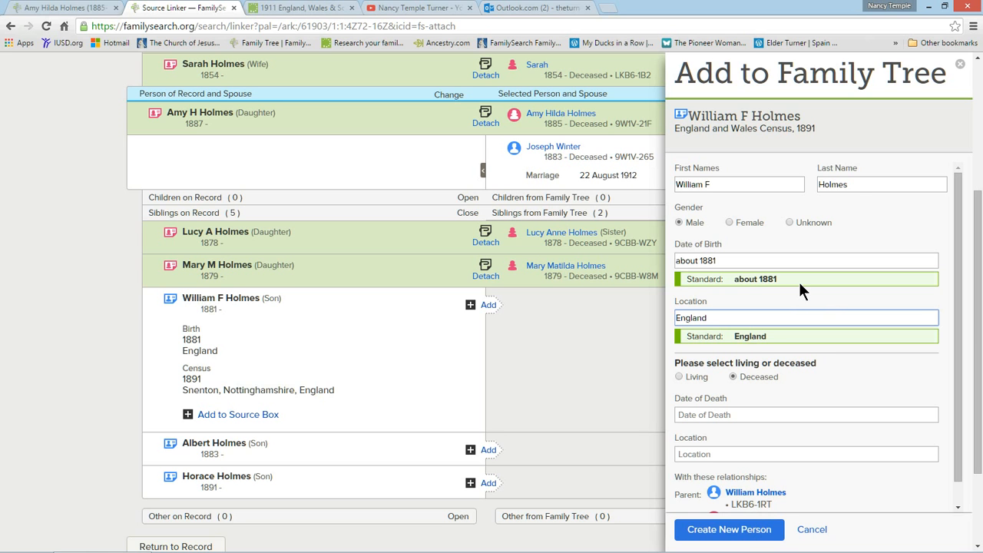
type("Lenton, Nottingham,")
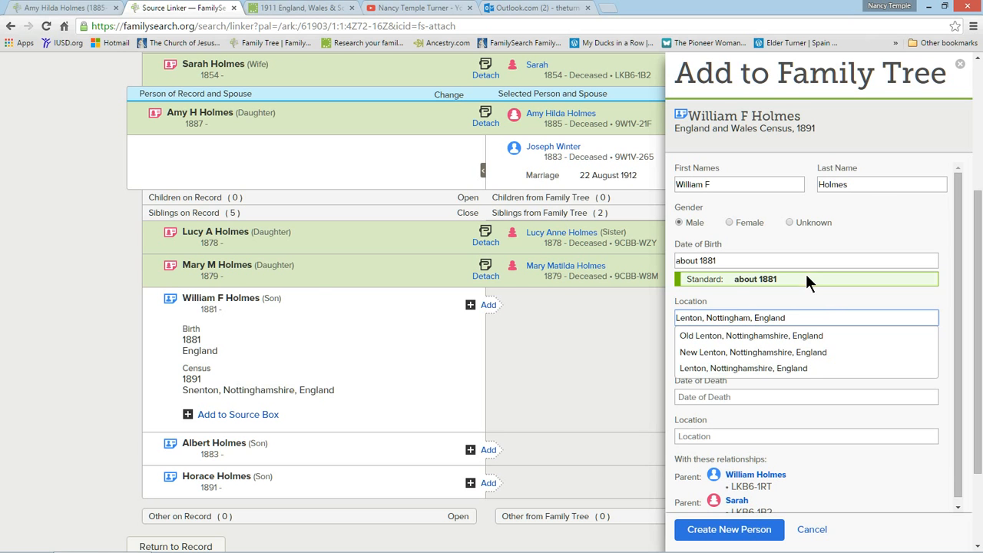
left_click(770, 367)
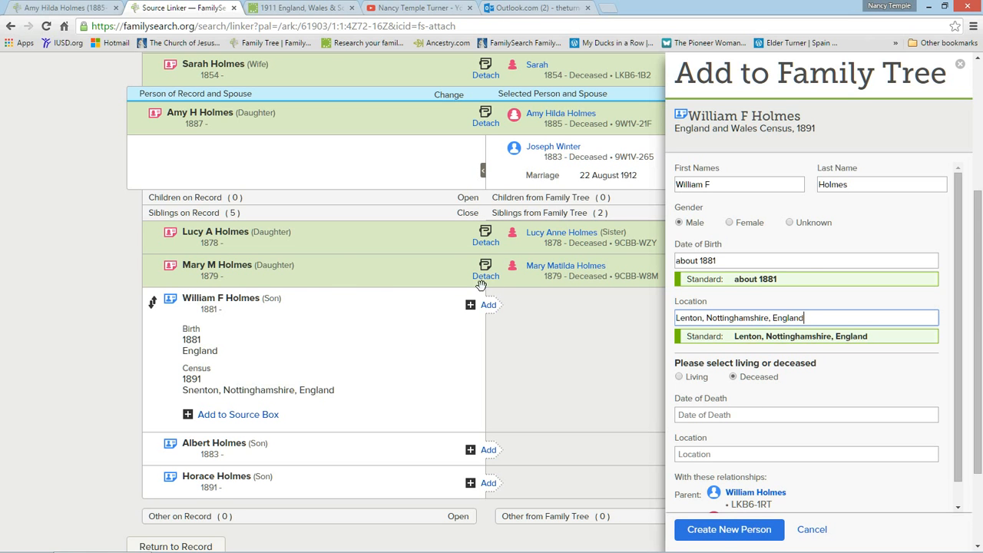
Create the eldest son as a new person and attach the 1891 census record to him, including his 1891 residence.
left_click(727, 534)
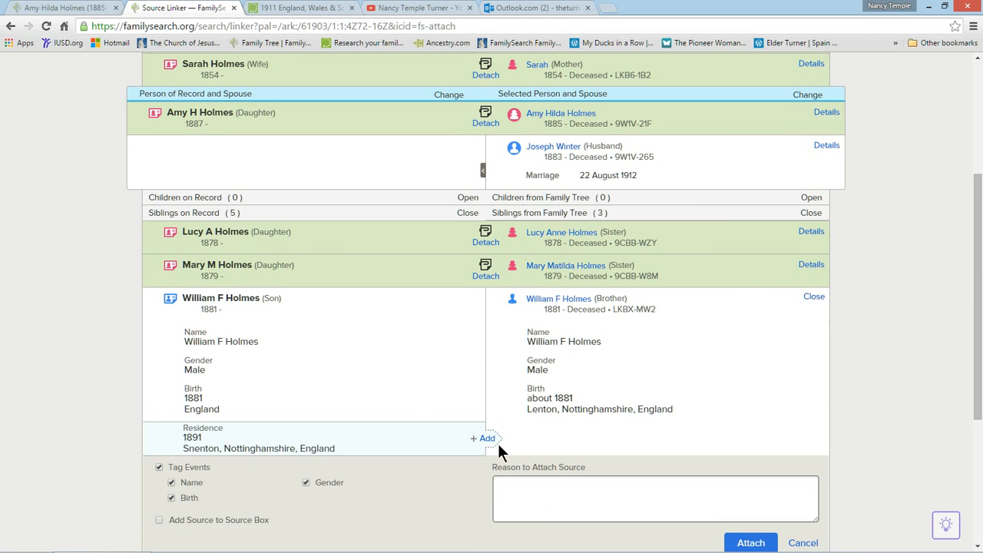
left_click(487, 439)
left_click(752, 543)
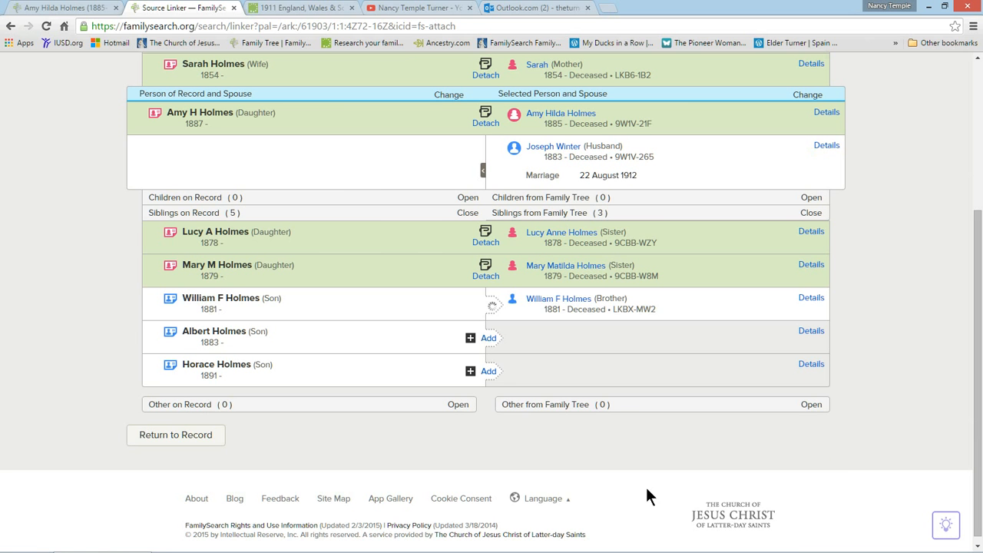
Add the second son from the census to Family Tree as a new person, with the standardized birth date about 1883.
left_click(489, 342)
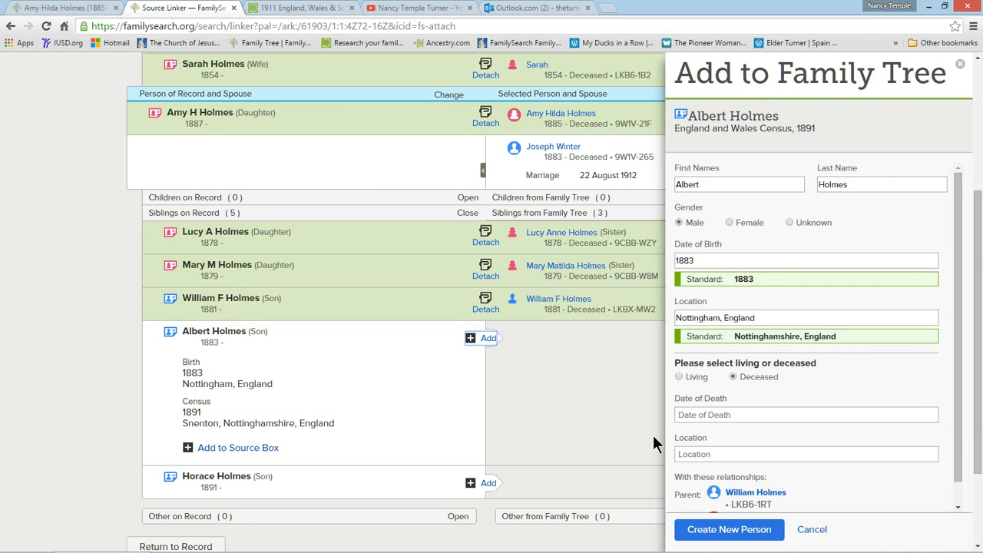
left_click(694, 261)
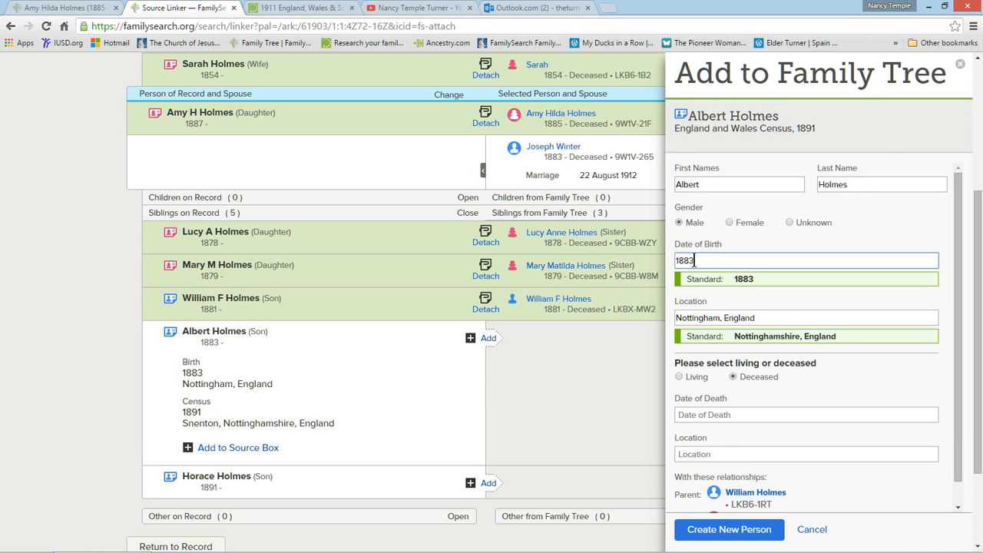
key("Home")
type("about")
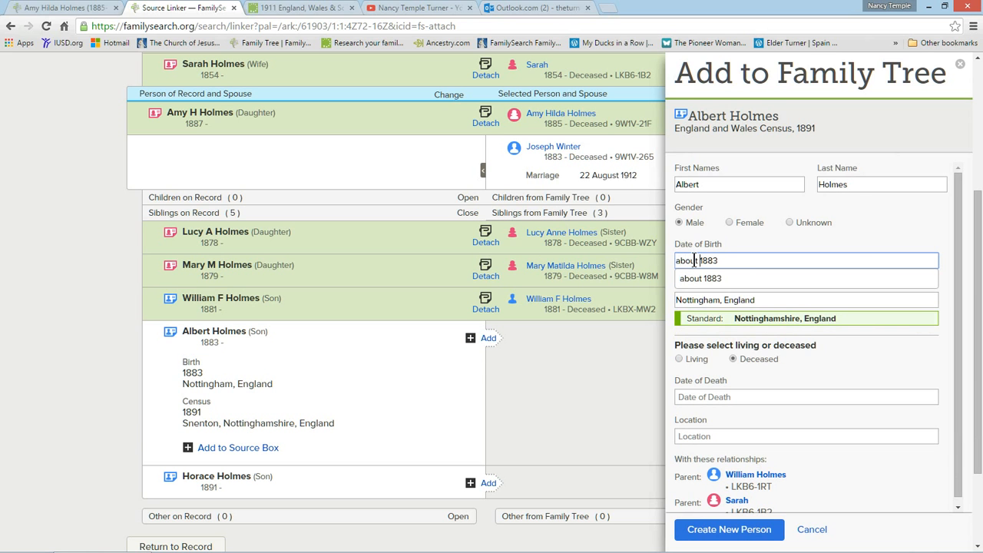
left_click(702, 272)
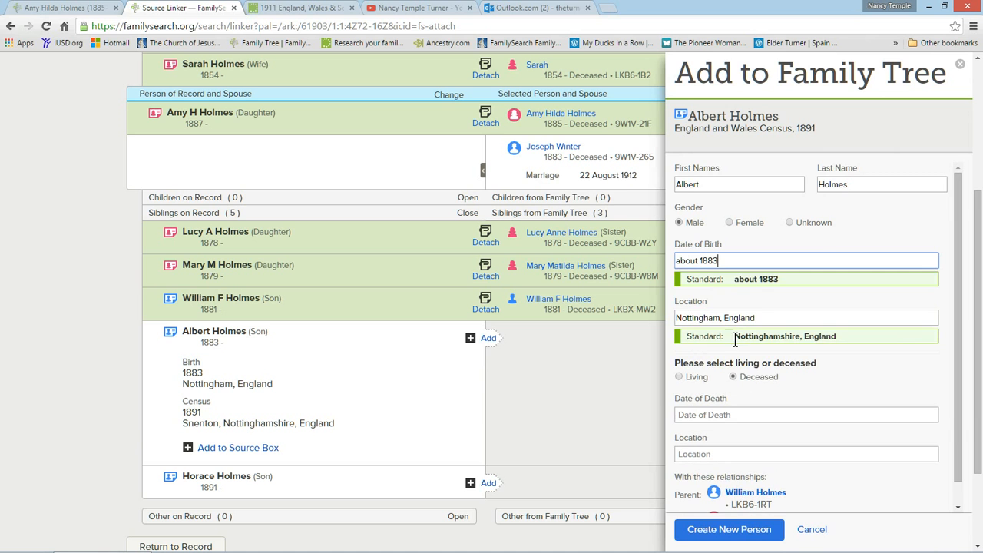
left_click(731, 530)
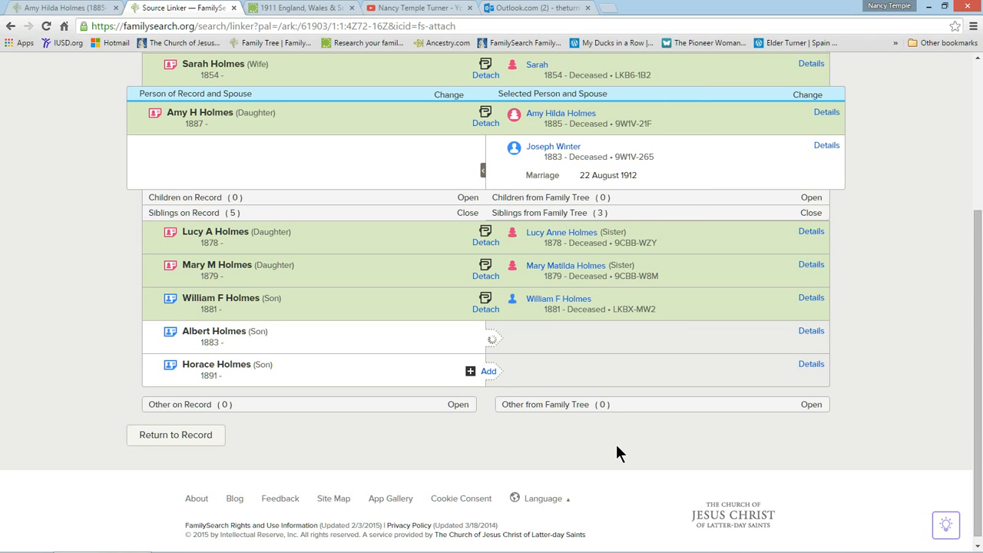
Attach the 1891 census record to the second son, adding his 1891 residence in Snenton, Nottinghamshire, England.
left_click(488, 376)
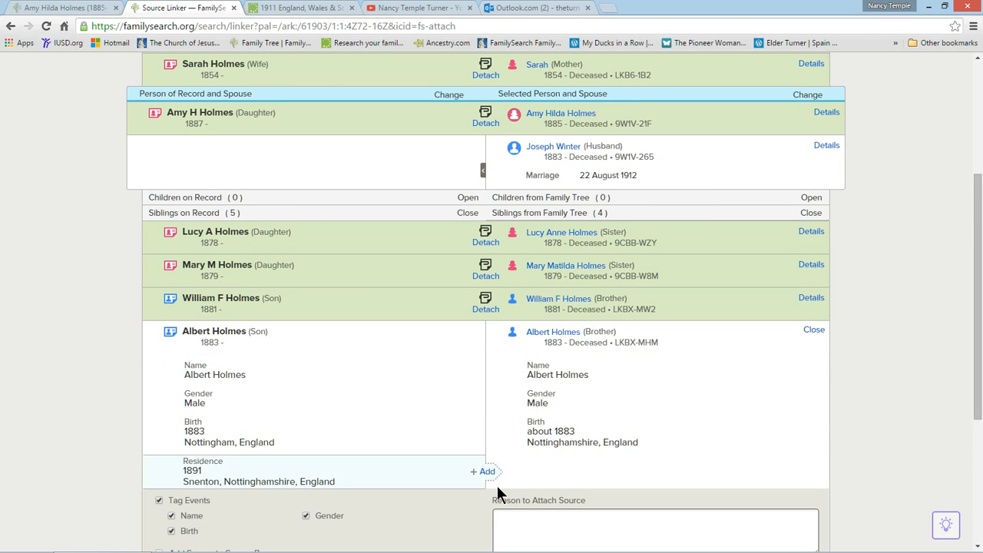
left_click(489, 473)
scroll(671, 461, "down", 3)
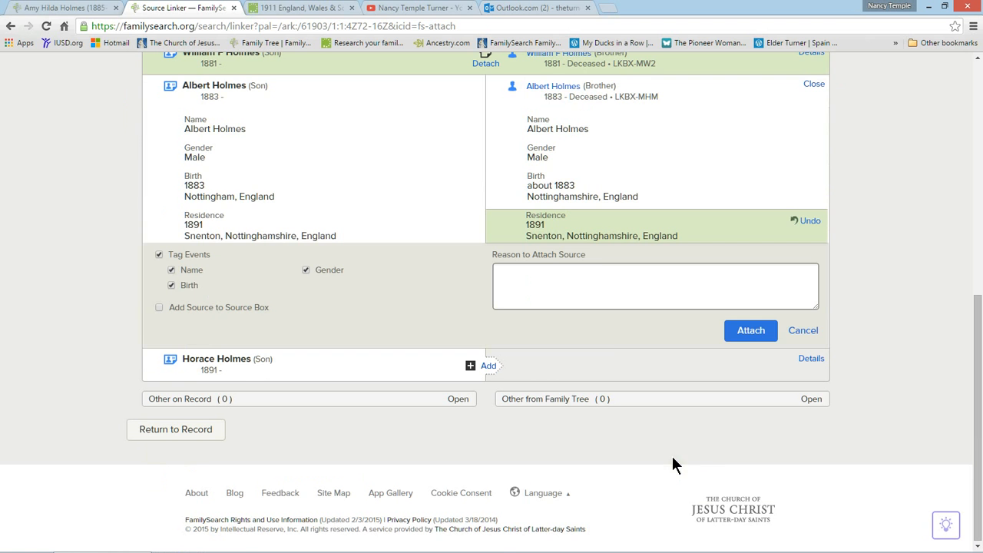
left_click(750, 332)
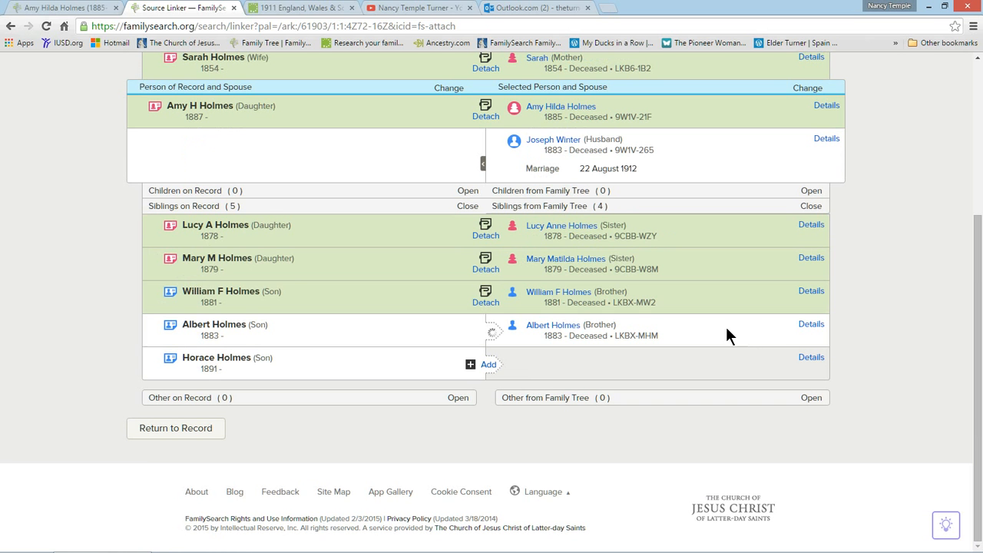
Add the youngest son from the census to Family Tree as a new person, with the standardized birth date about 1891.
left_click(490, 367)
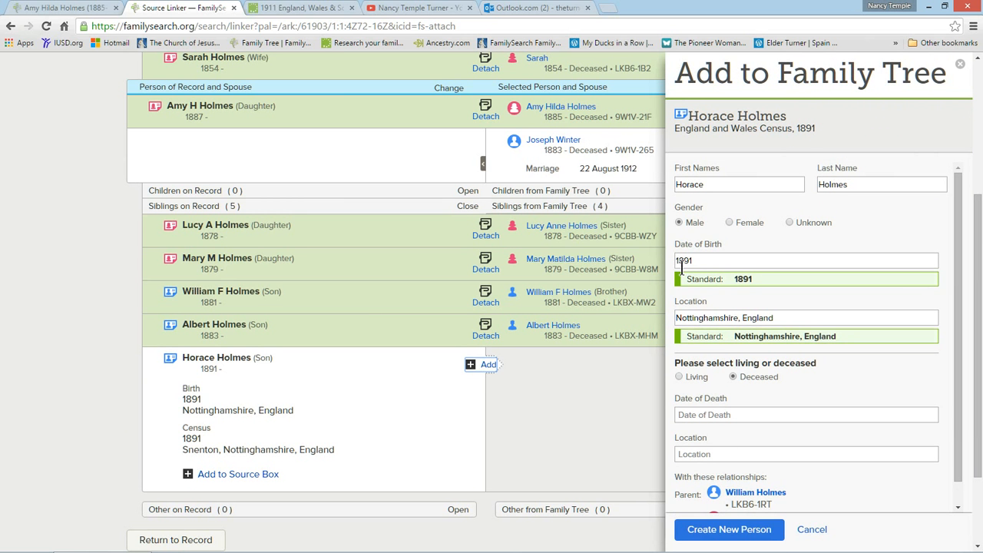
left_click(683, 261)
type("about")
left_click(689, 272)
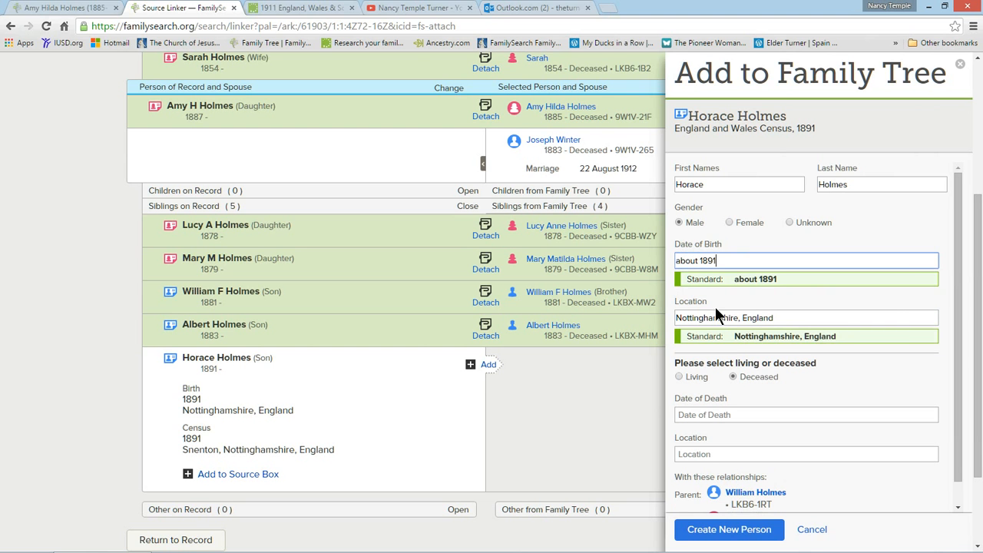
left_click(737, 529)
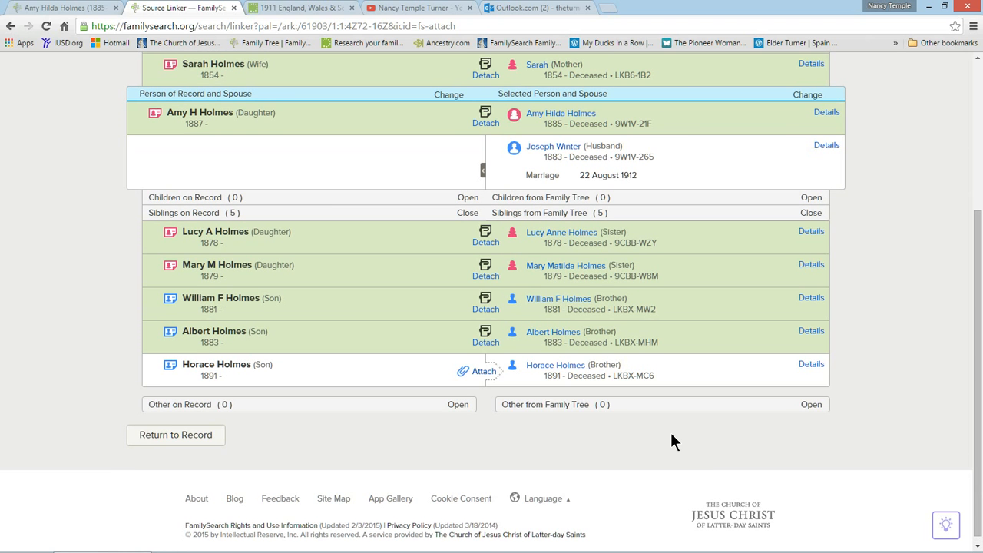
Attach the 1891 census record to the youngest son, adding his 1891 residence in Snenton, Nottinghamshire, England.
left_click(488, 505)
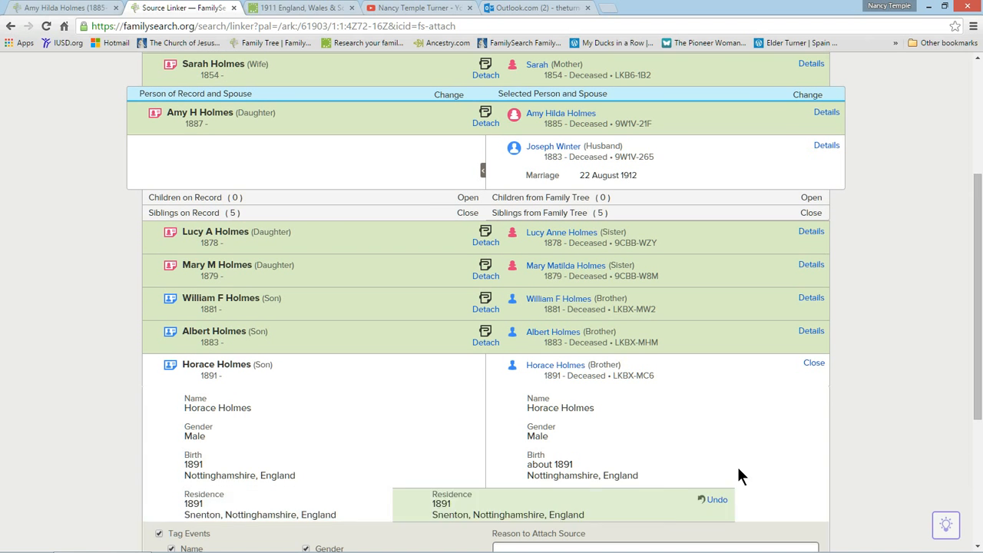
scroll(737, 464, "down", 3)
left_click(749, 425)
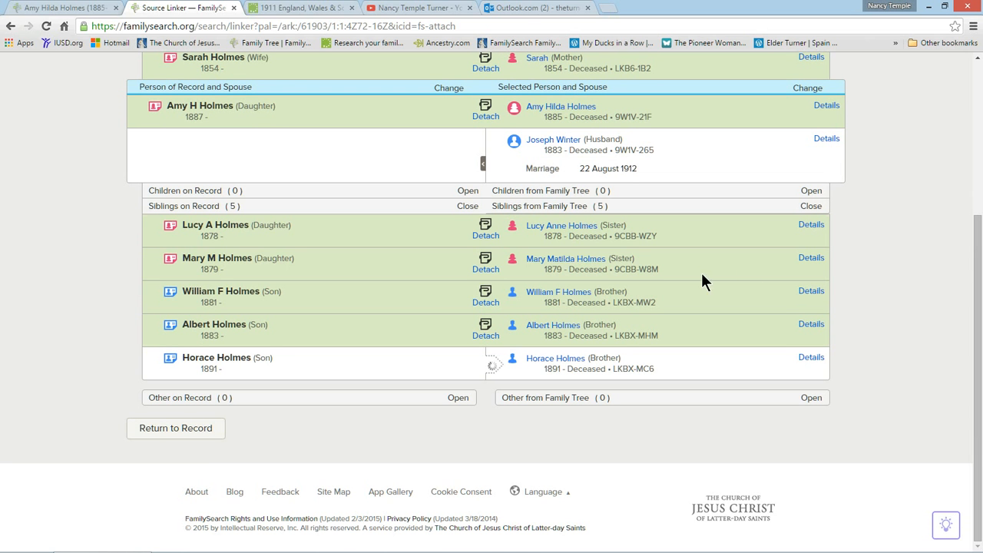
Check that all parents and siblings on the 1891 census are attached, and open the ancestor's person page.
scroll(866, 272, "up", 3)
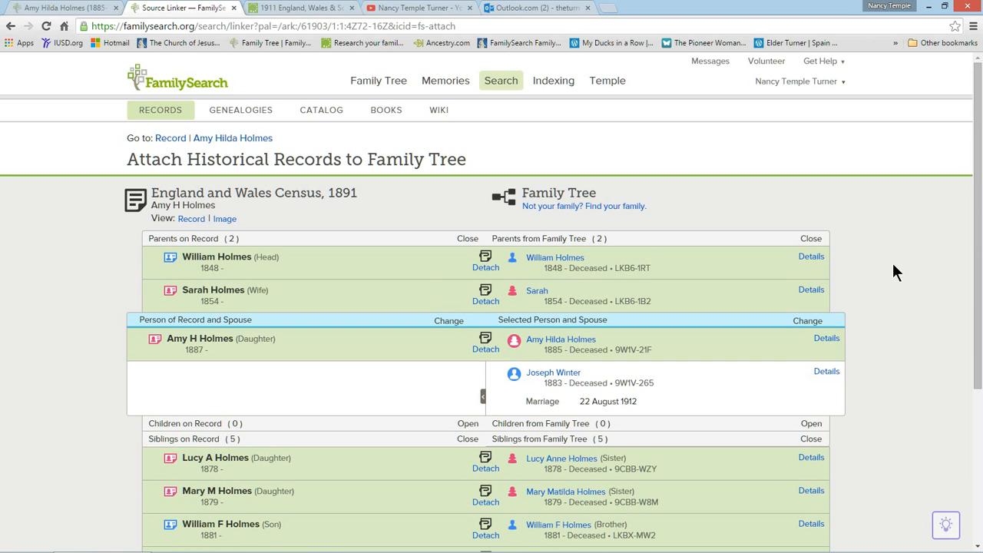
scroll(895, 272, "down", 1)
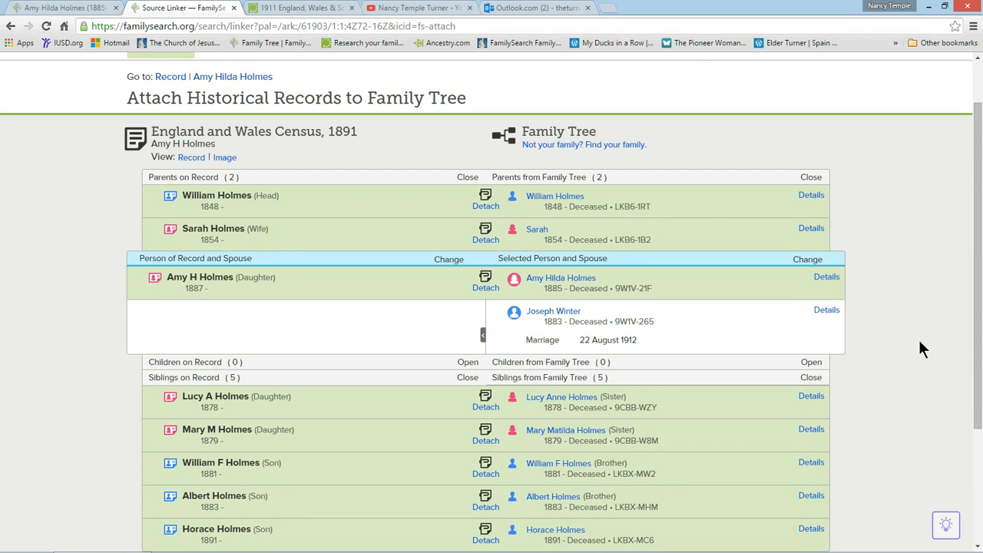
scroll(919, 340, "down", 2)
scroll(562, 357, "up", 3)
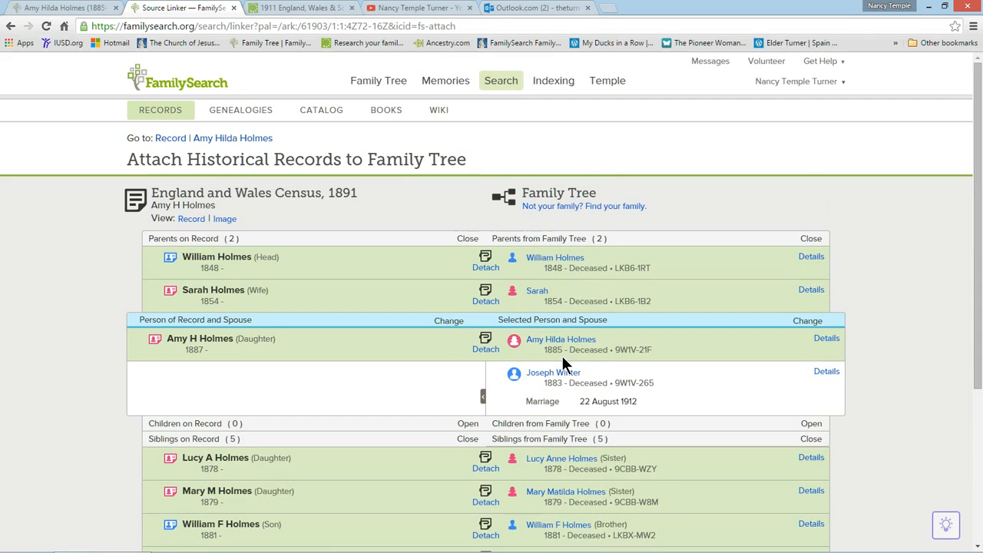
left_click(231, 140)
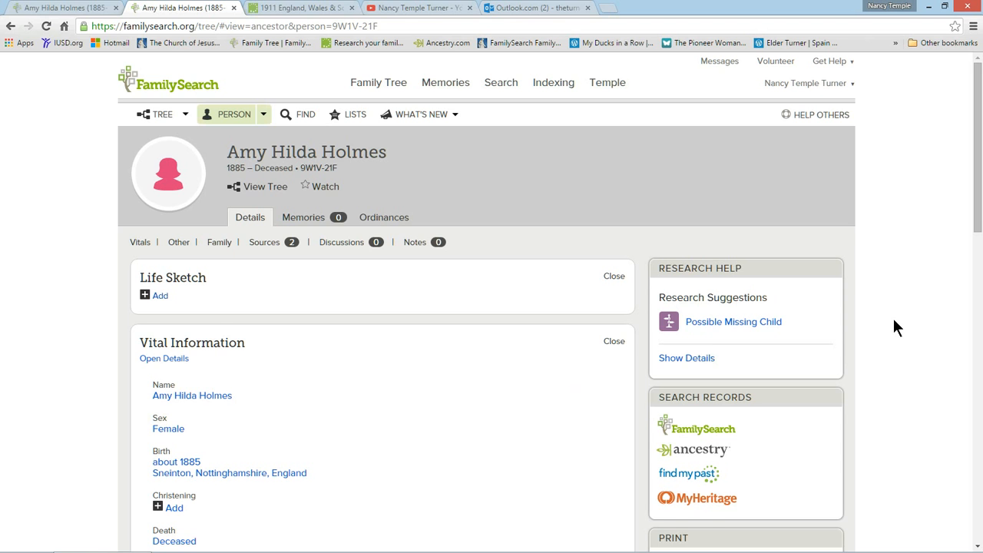
Read the Possible Missing Child research suggestion on the ancestor's person page and close it.
scroll(896, 312, "down", 1)
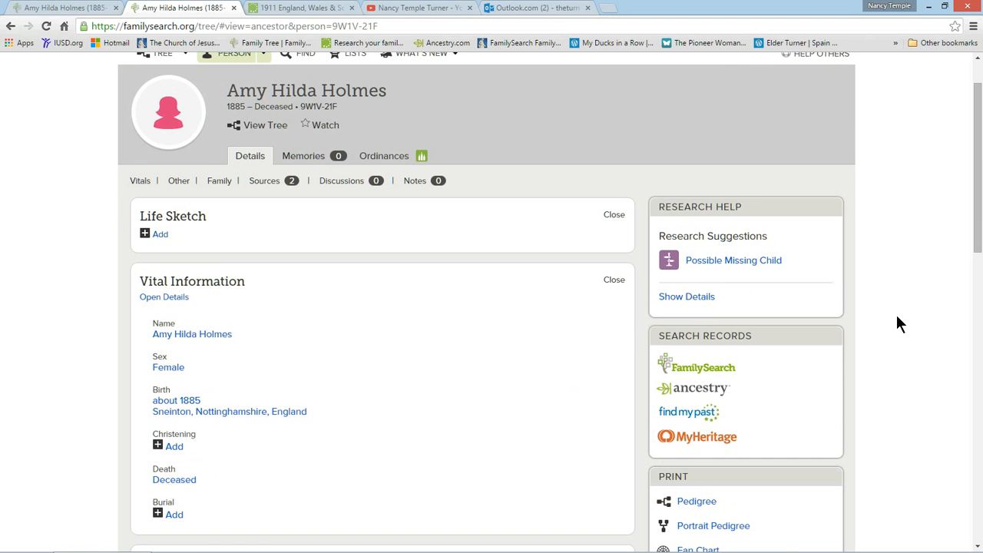
left_click(724, 267)
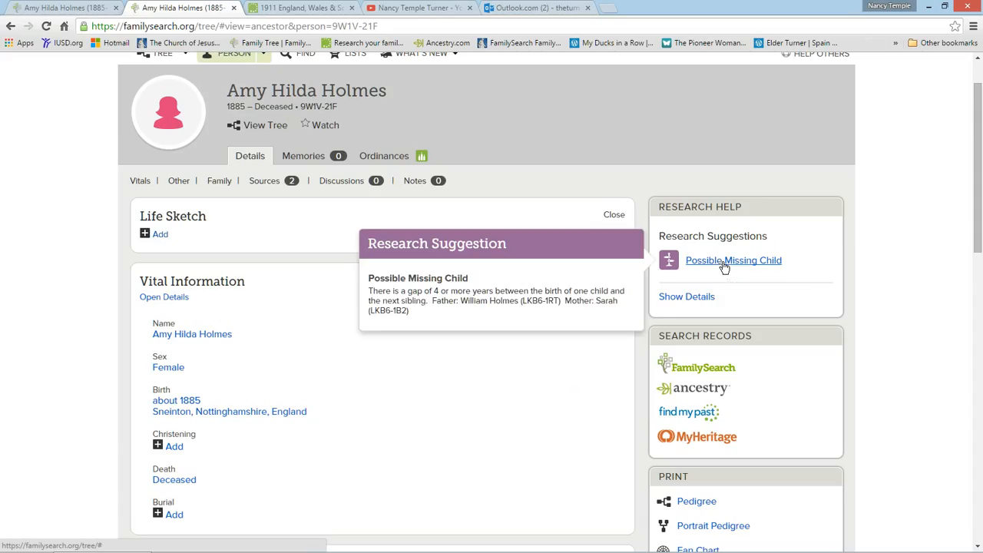
left_click(870, 261)
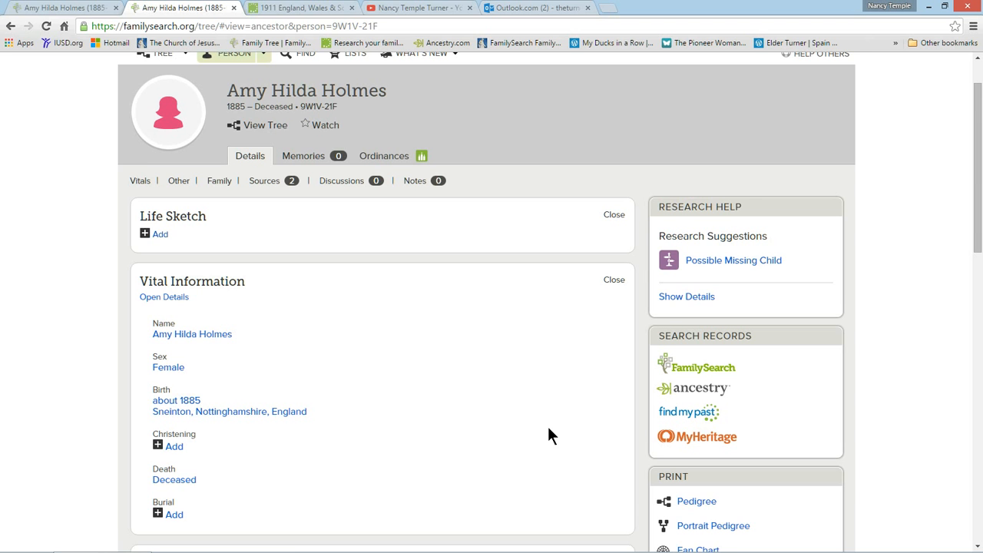
Review the ancestor's parents and siblings in Family Members, comparing the children's birth years for a gap.
scroll(542, 419, "down", 7)
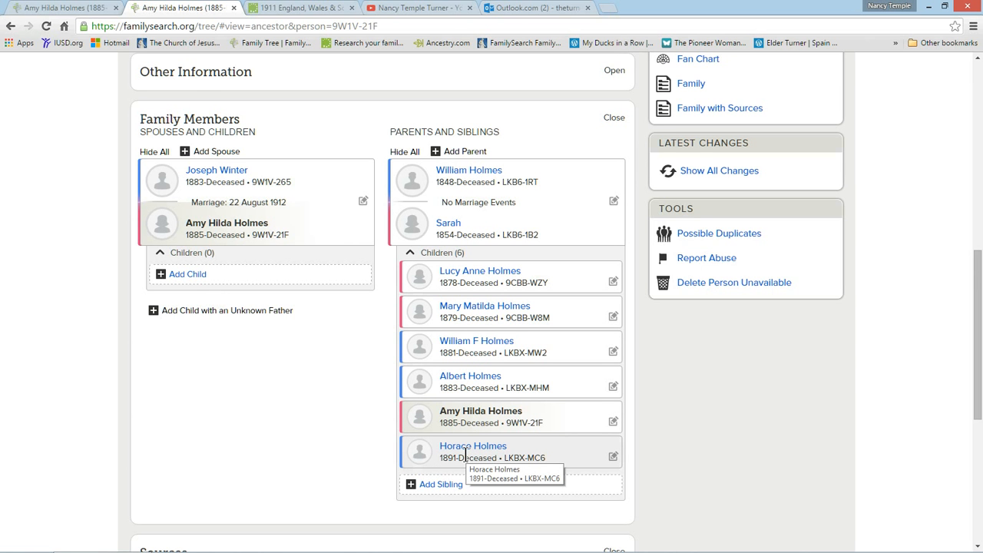
scroll(466, 455, "up", 1)
scroll(467, 449, "down", 2)
scroll(470, 449, "up", 2)
scroll(473, 452, "up", 5)
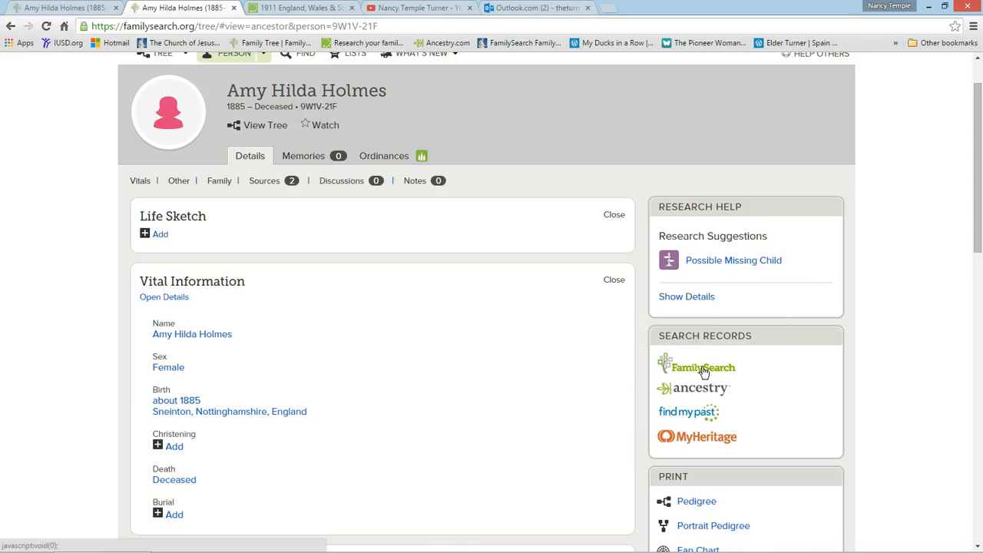
scroll(888, 340, "up", 1)
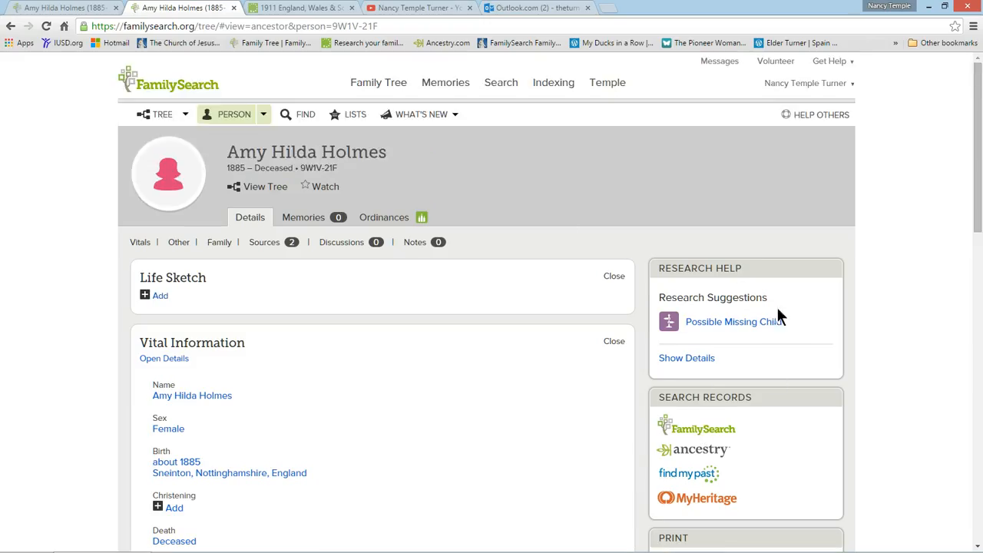